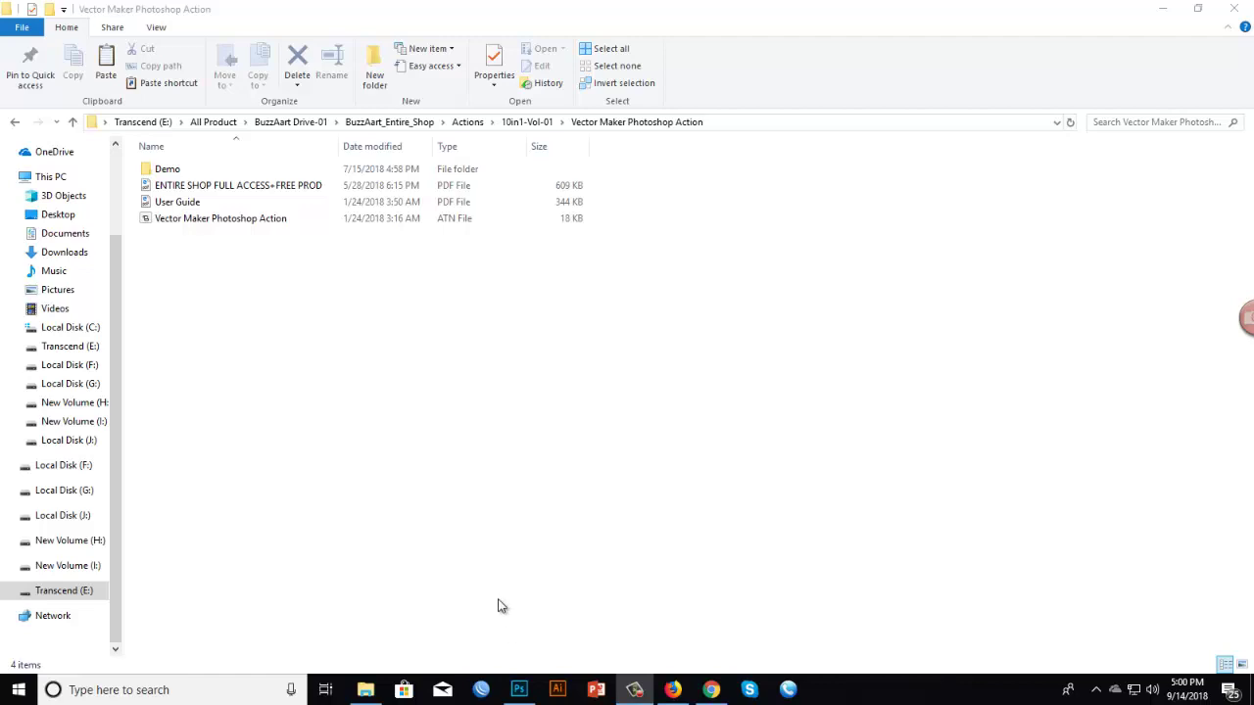
Open the Demo folder and view the creative--1.jpg tiger preview in Photos
double_click(168, 171)
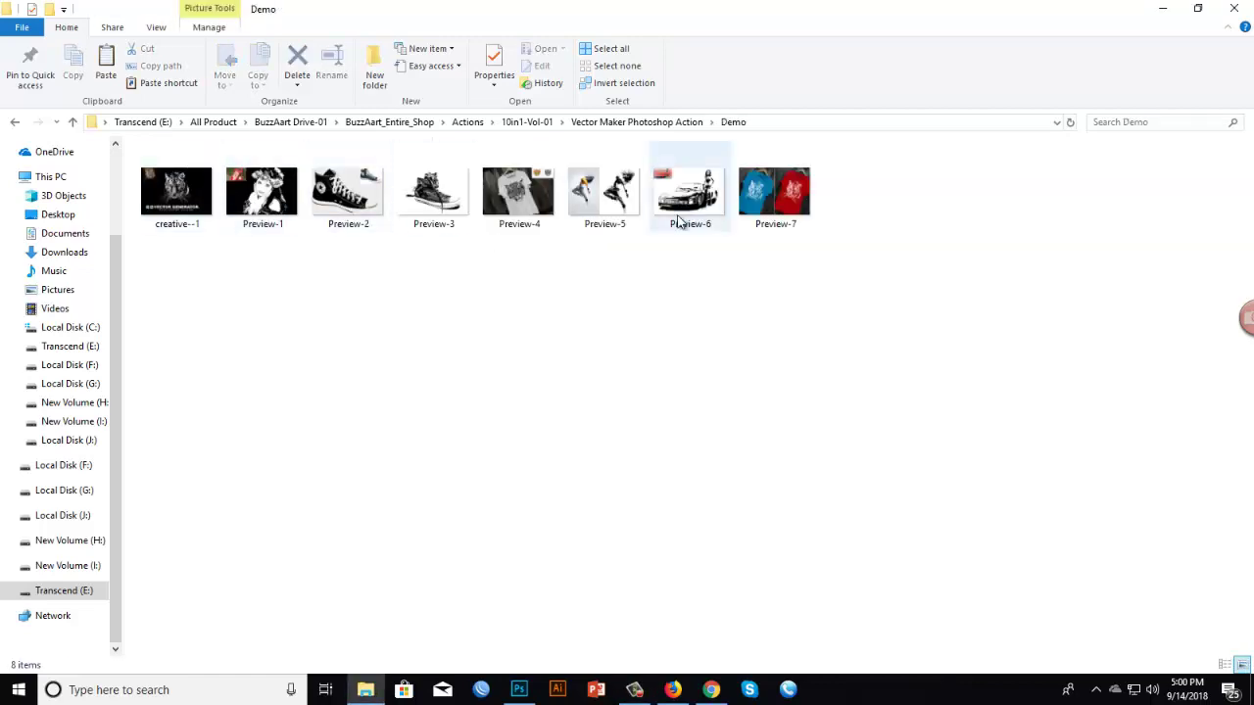
click(174, 199)
double_click(174, 199)
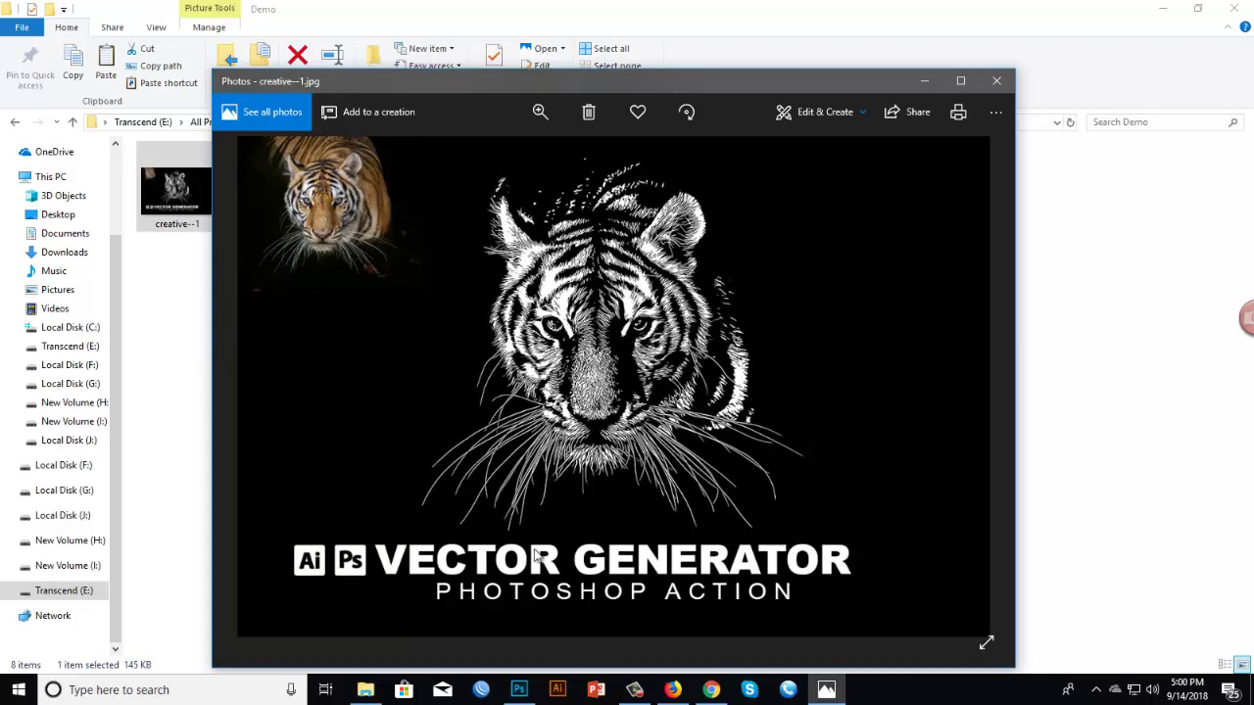
click(997, 80)
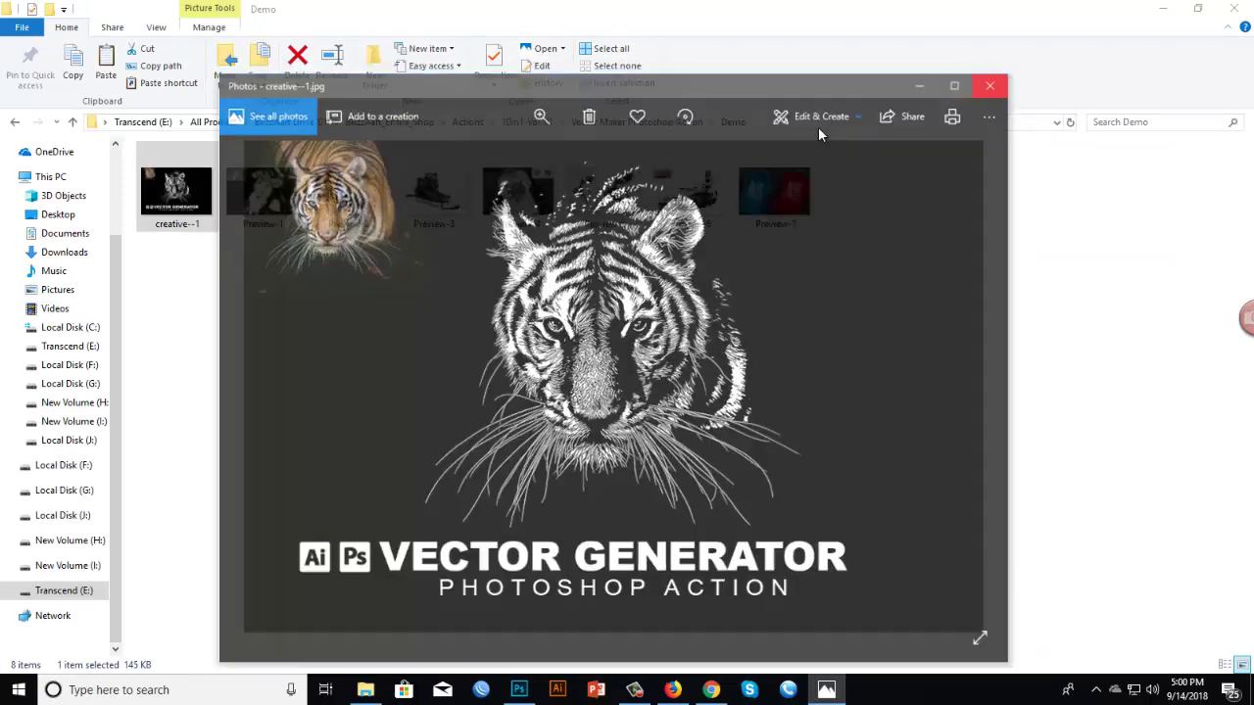
double_click(262, 196)
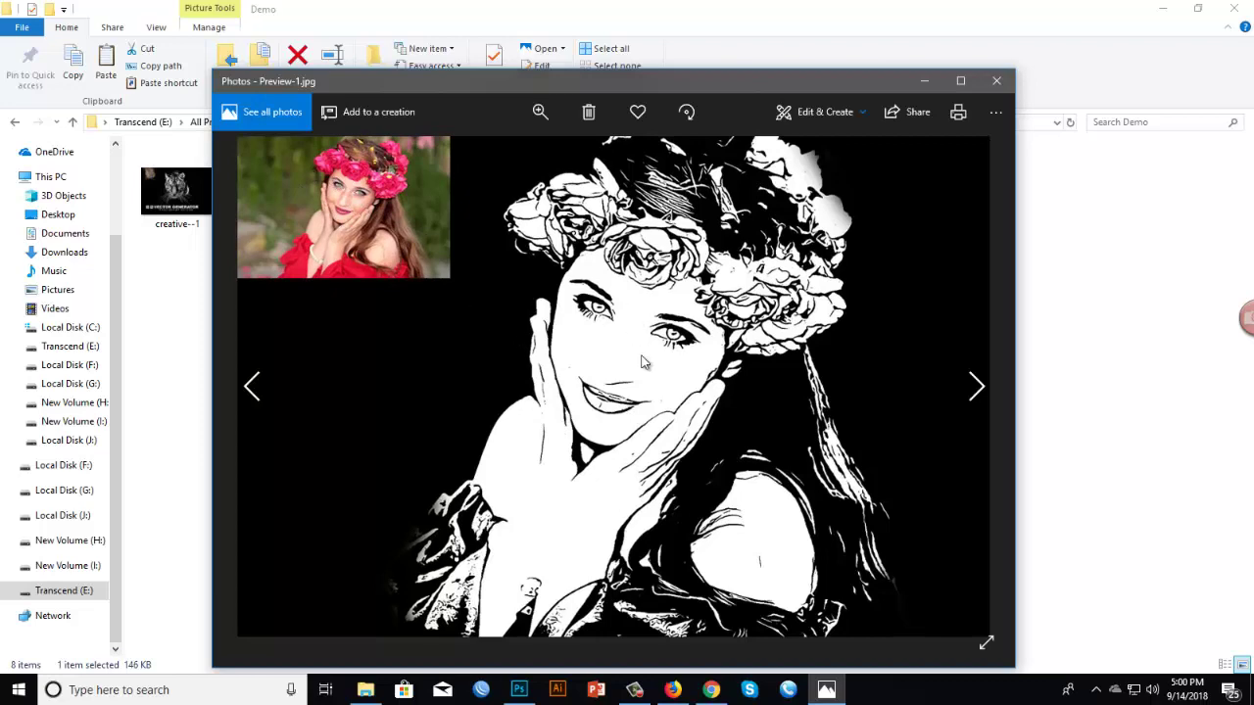
click(996, 82)
double_click(516, 194)
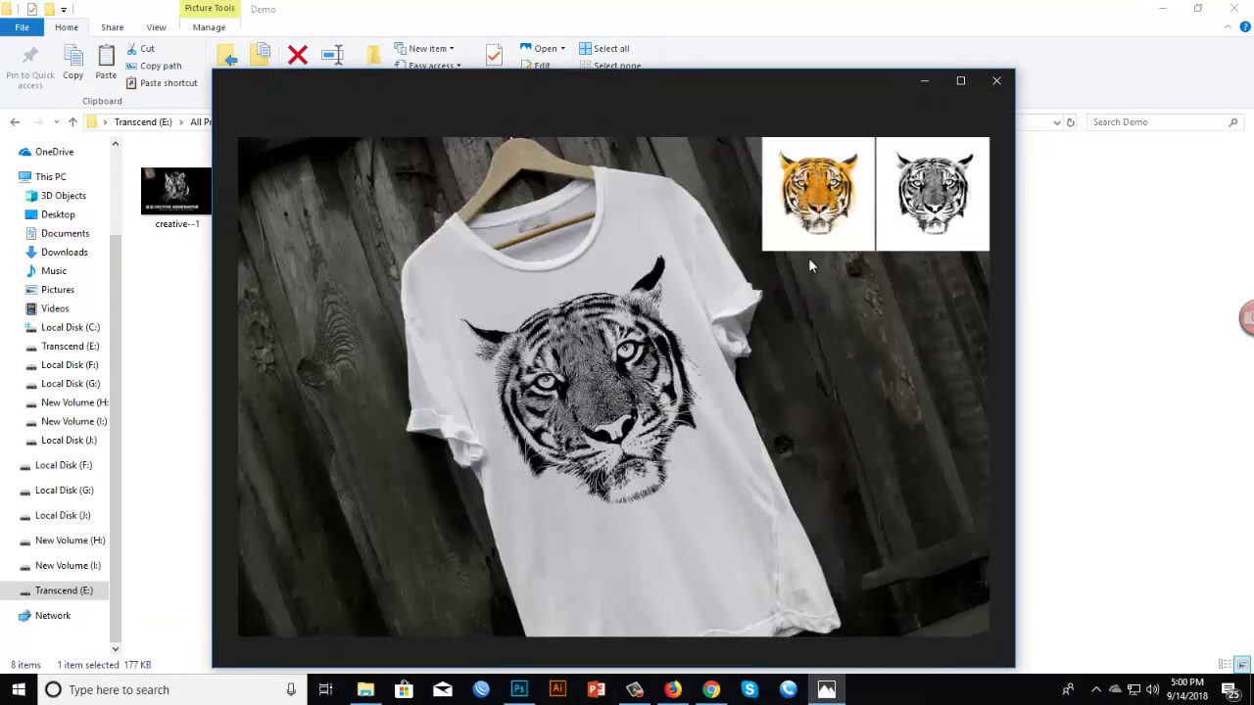
click(996, 82)
click(773, 202)
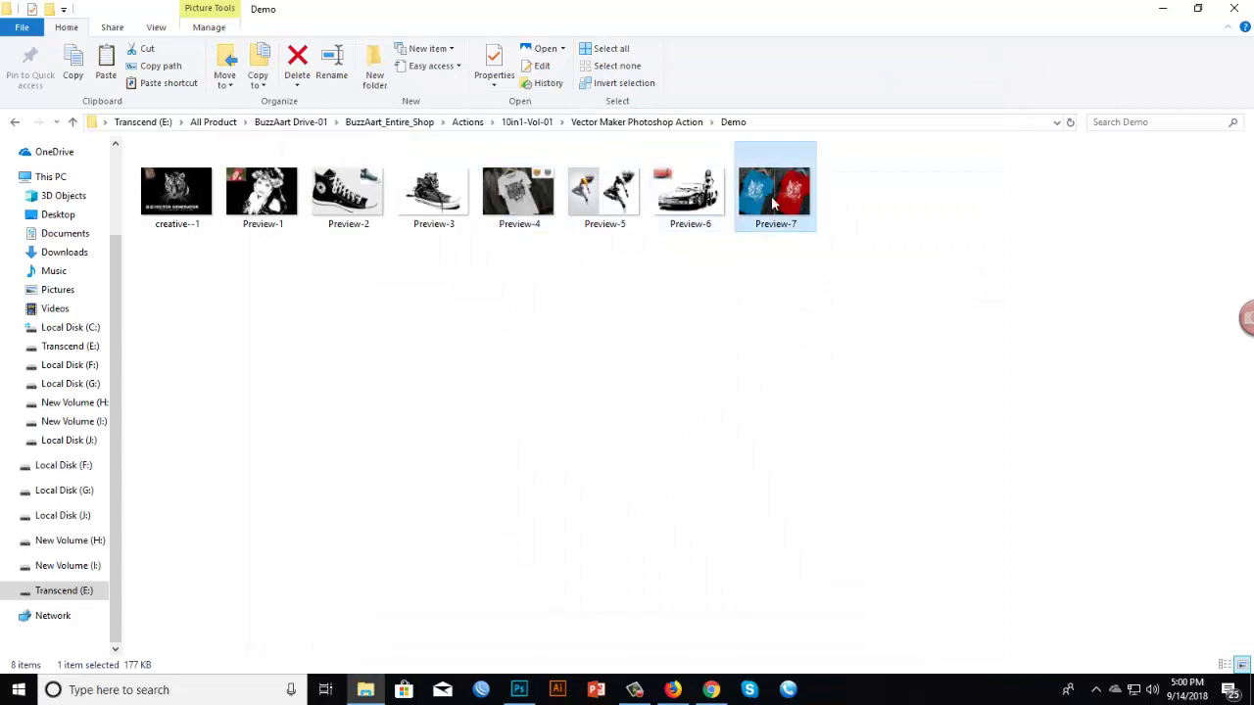
double_click(774, 203)
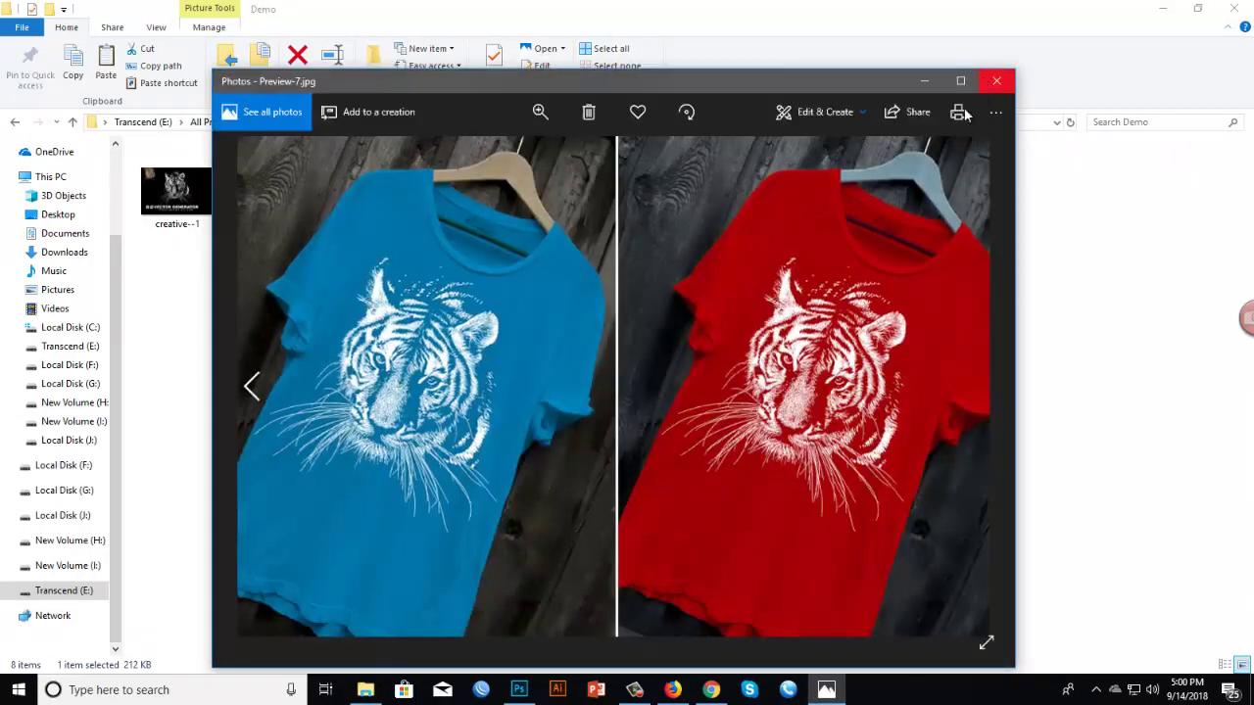
click(996, 81)
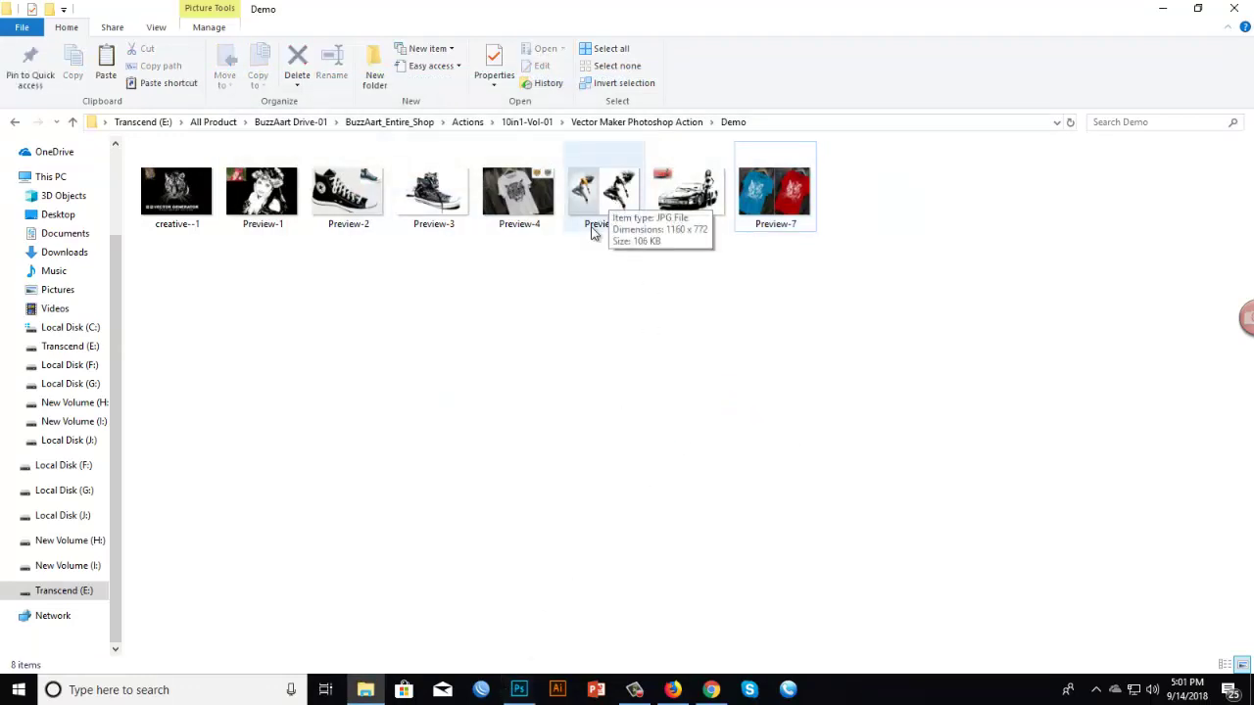
Check the tiger photo in Photoshop with the actions list collapsed, then return to the Demo folder
click(520, 690)
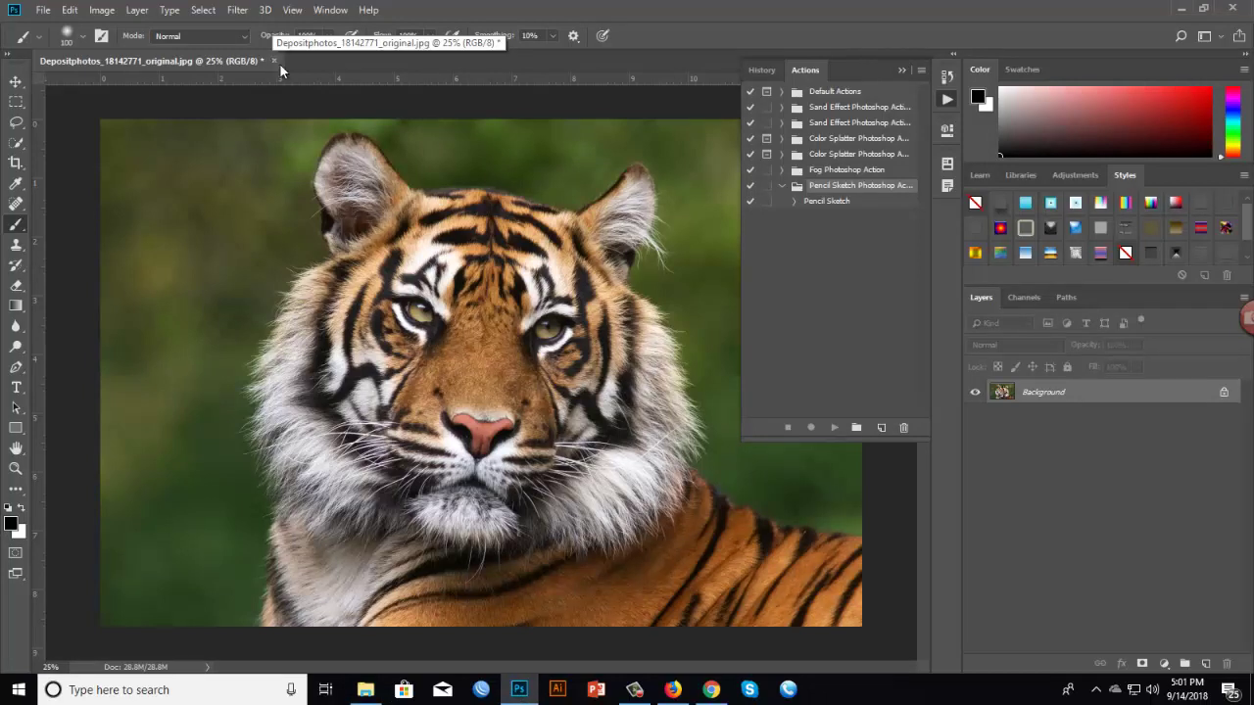
click(903, 69)
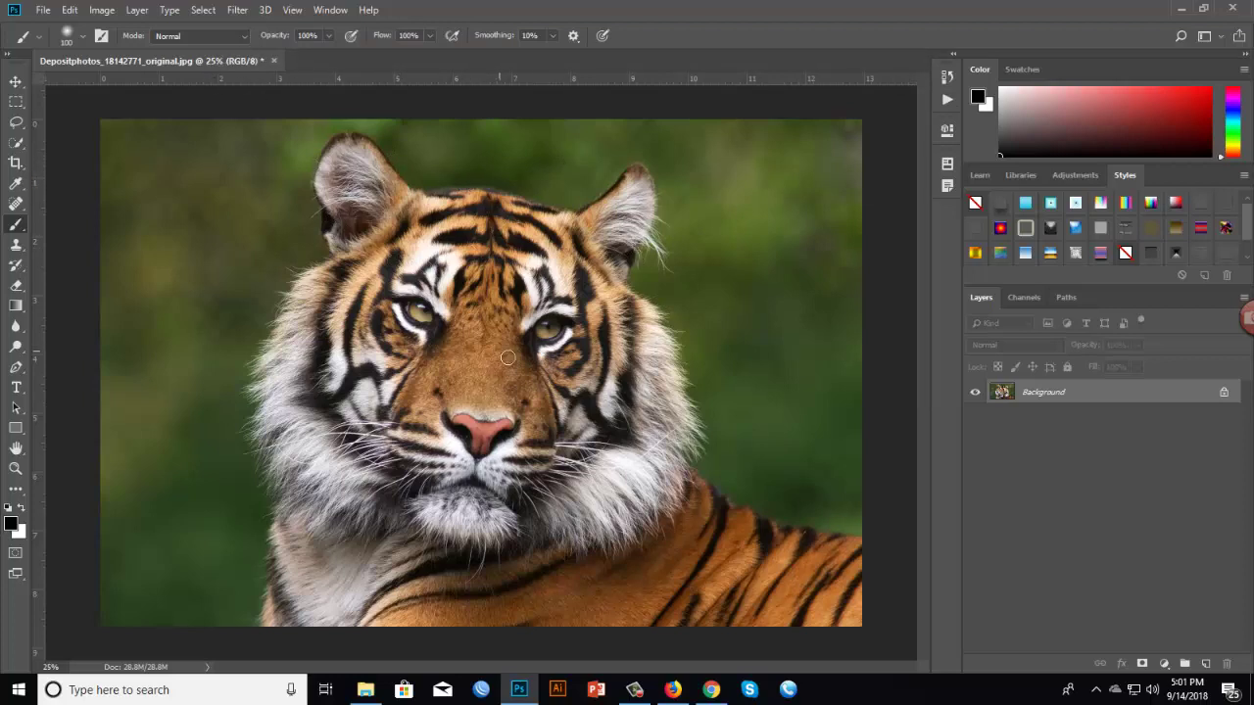
click(365, 690)
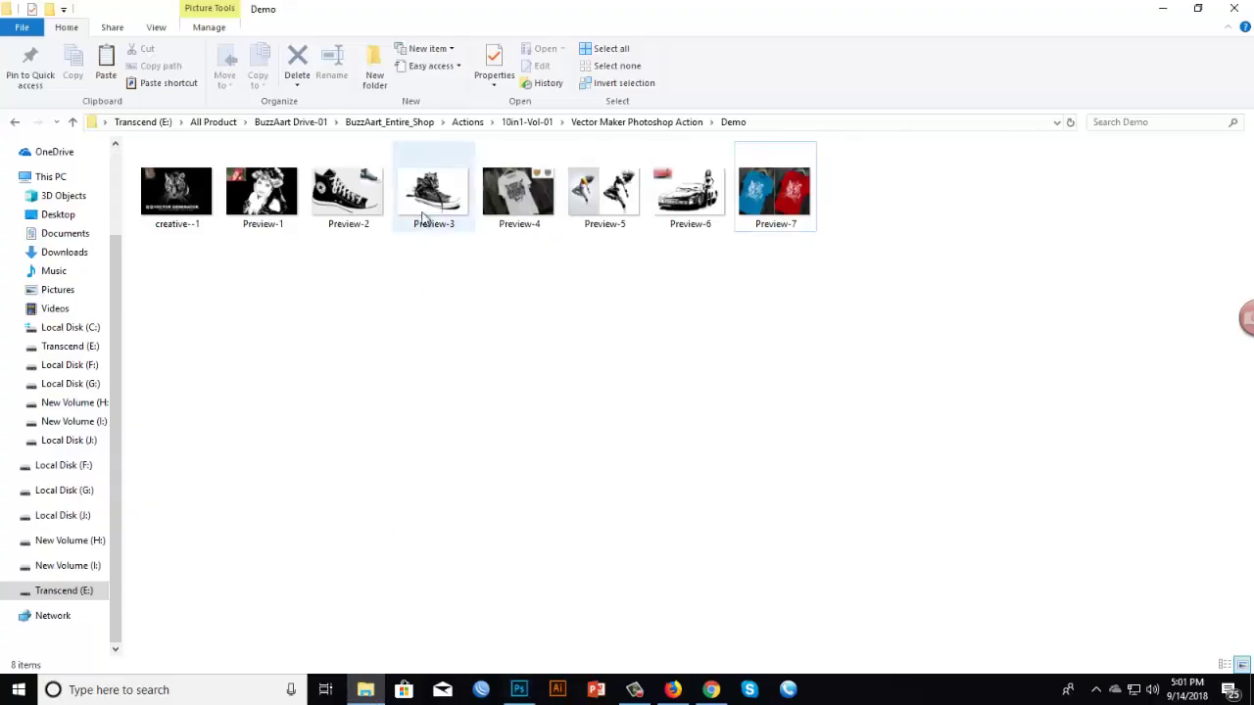
Drag the Vector Maker Photoshop Action ATN file onto Photoshop and bring the tiger photo forward
click(607, 123)
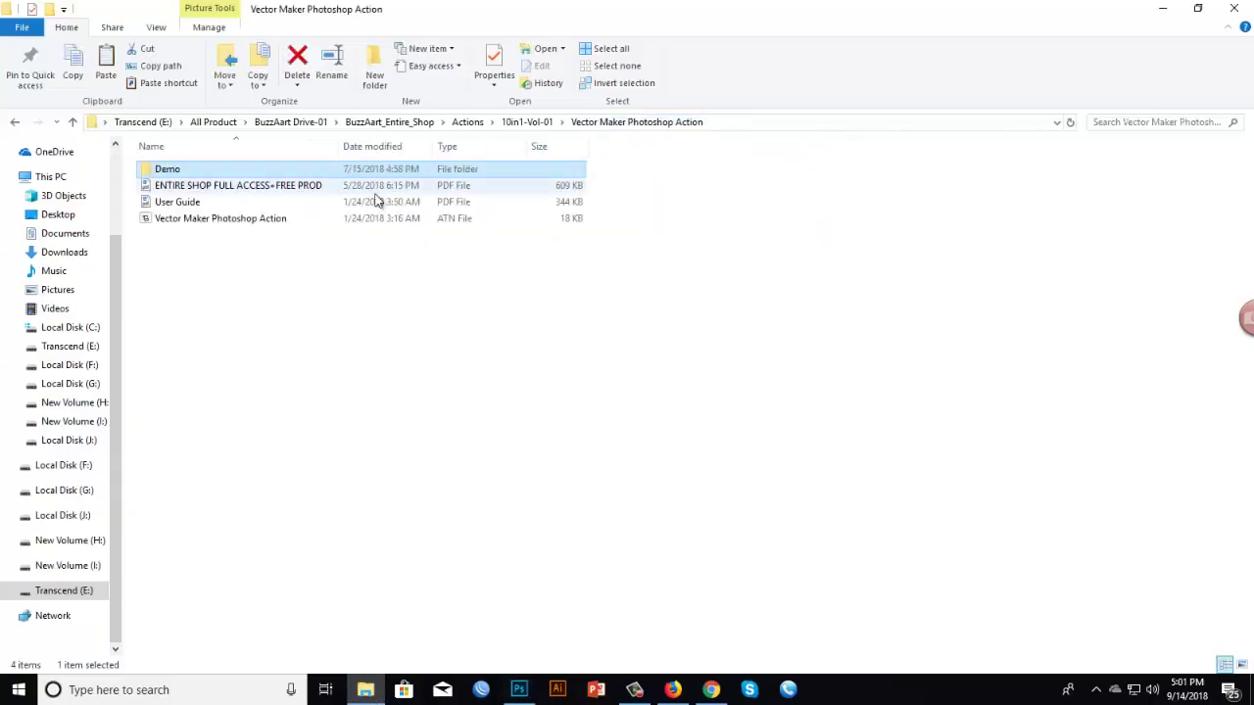
click(241, 220)
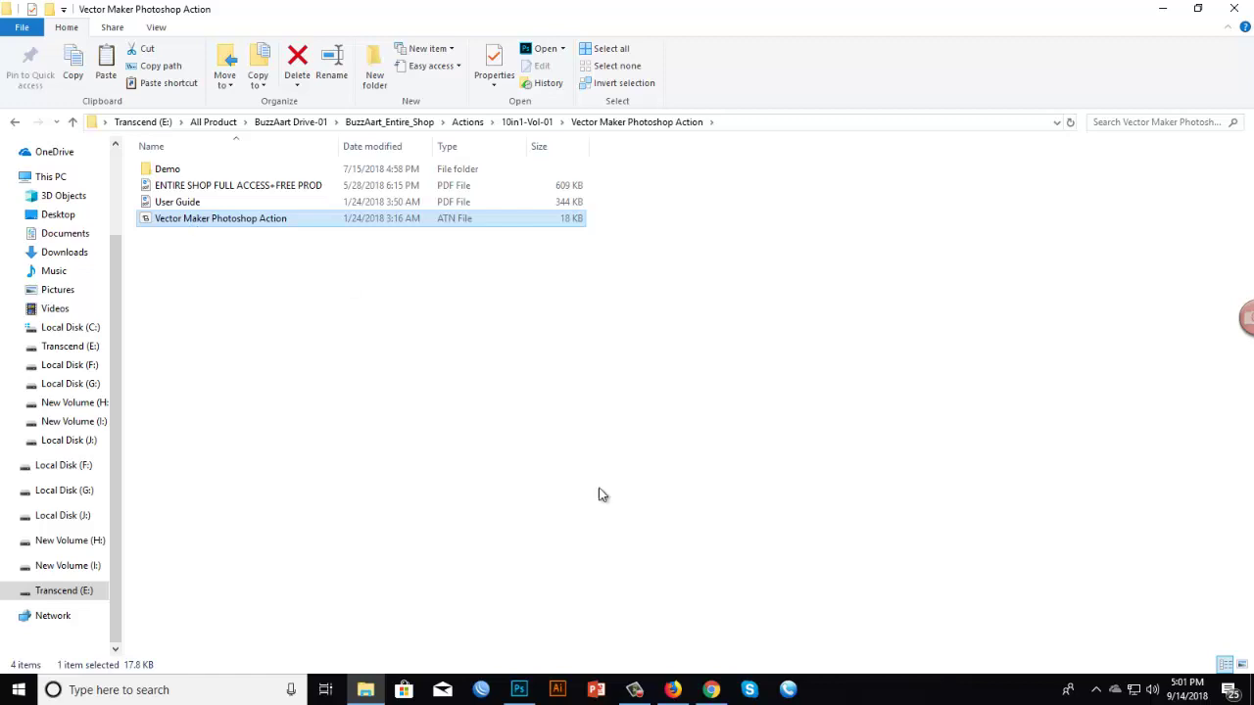
drag(225, 229, 529, 689)
click(1003, 291)
click(519, 690)
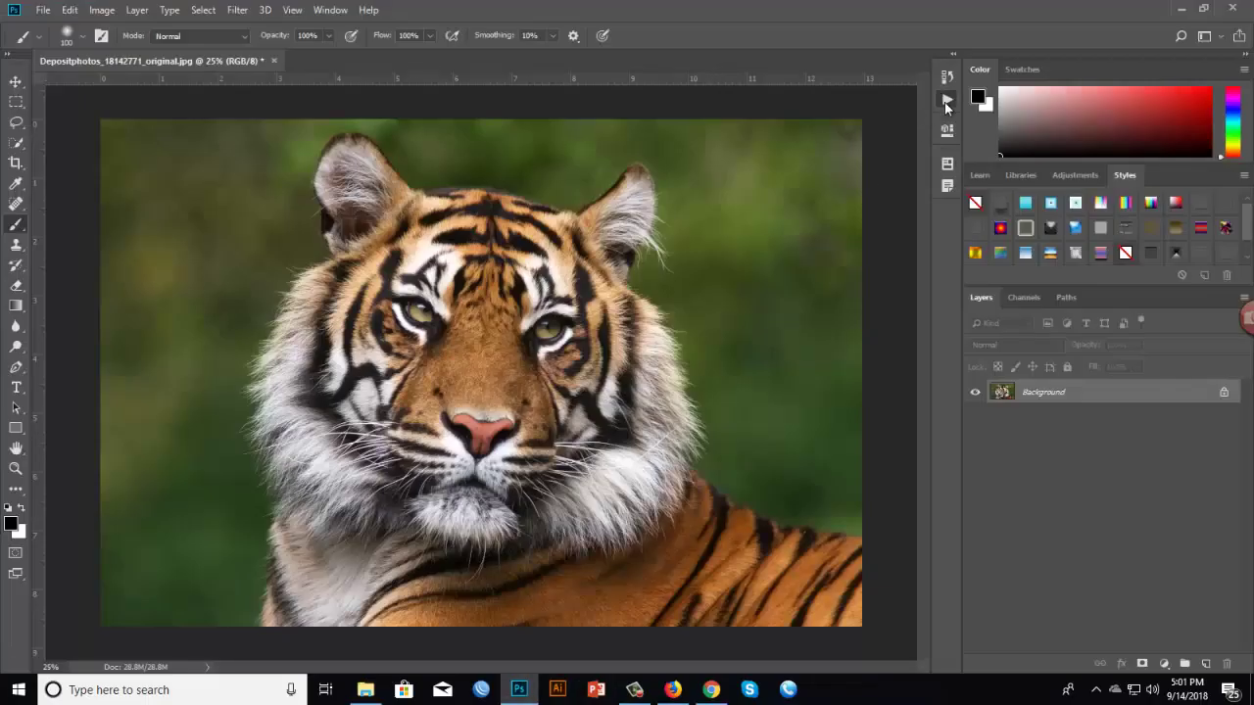
Load Vector Maker Photoshop Action.atn from the 10in1-Vol-01 folder and expand it to show Vector_Output
click(947, 101)
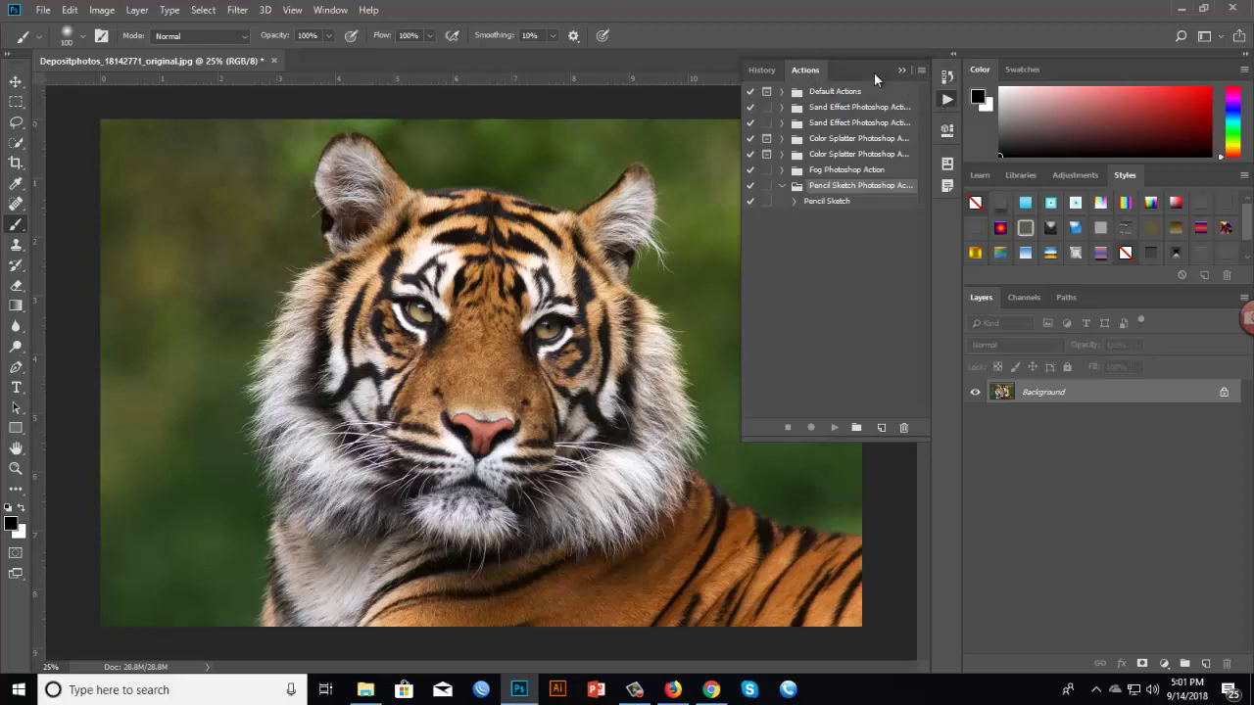
click(920, 70)
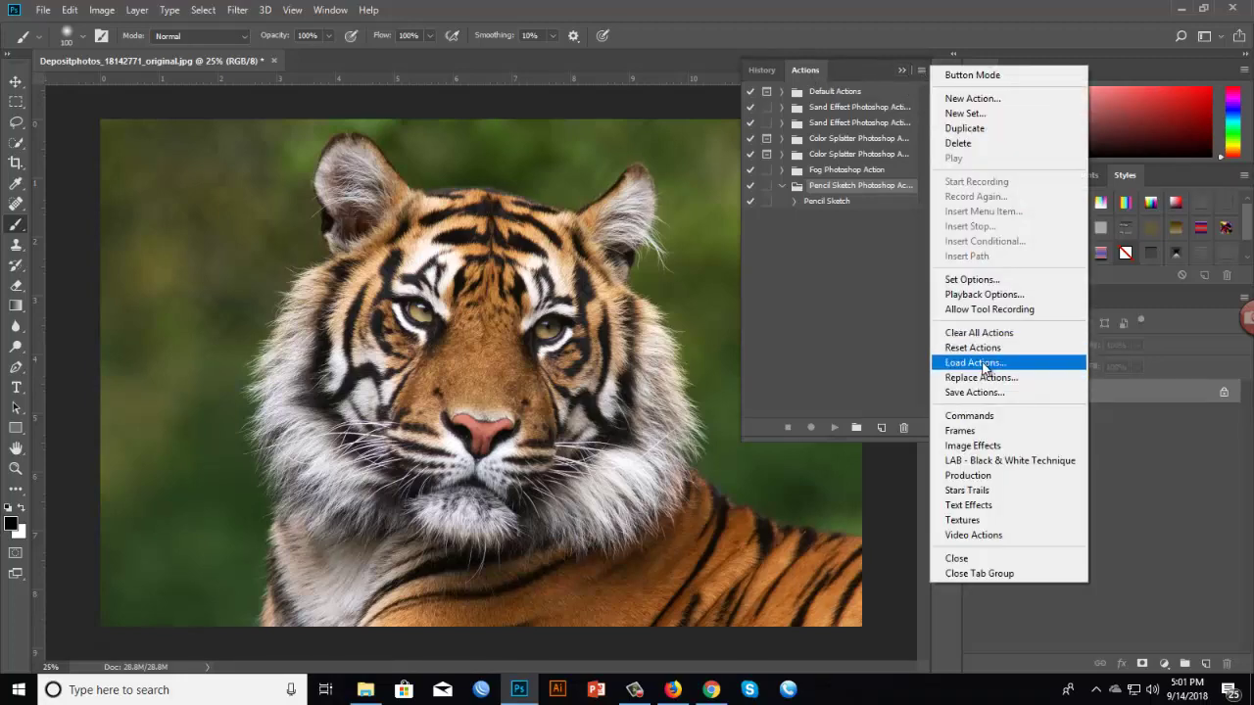
click(980, 363)
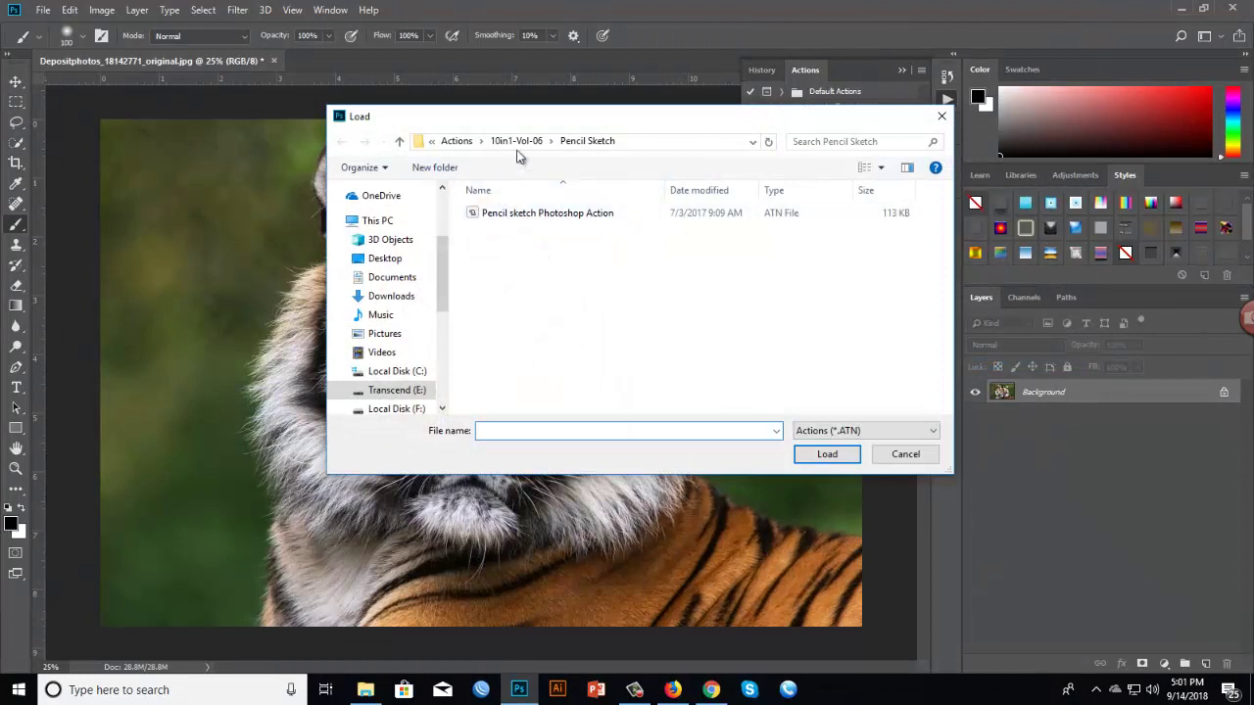
click(497, 145)
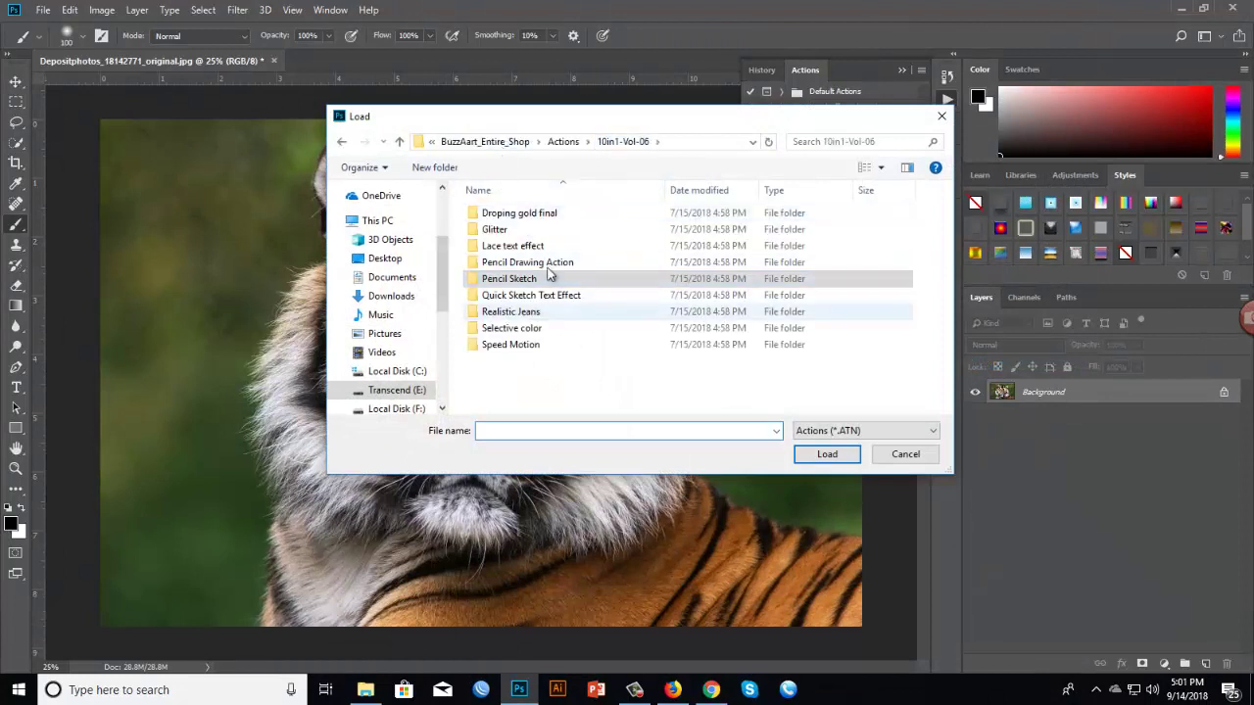
click(562, 143)
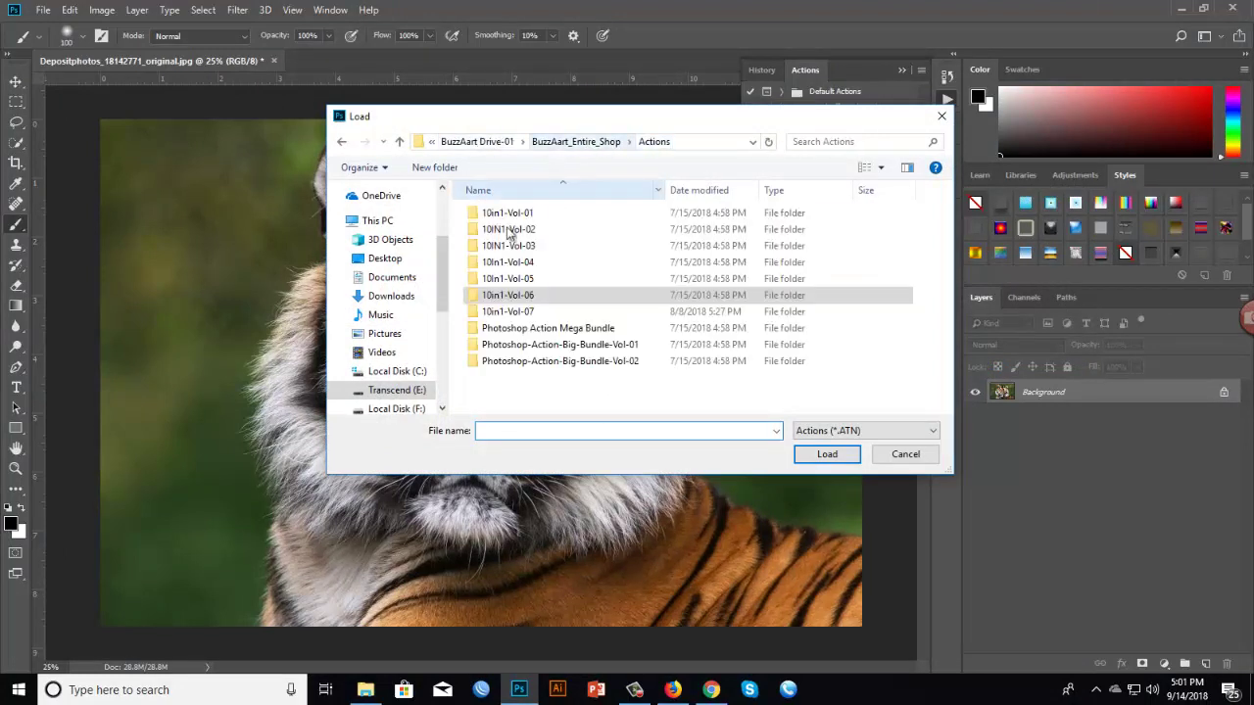
double_click(515, 215)
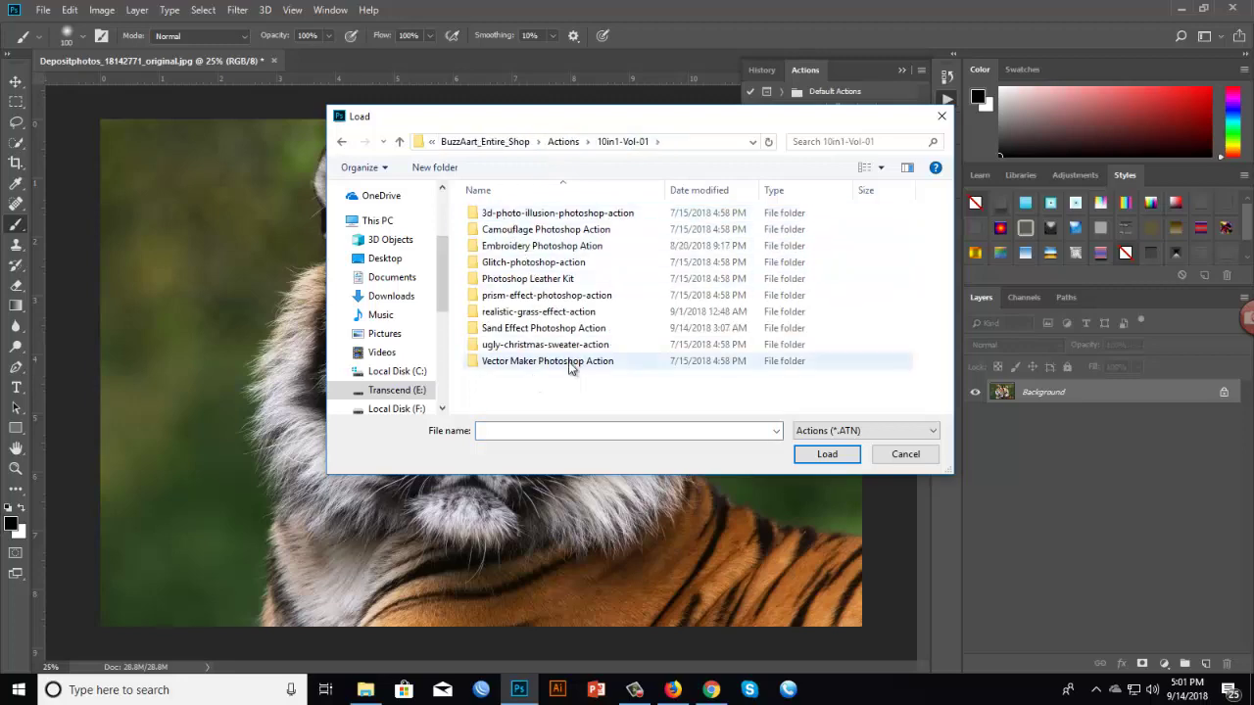
double_click(550, 362)
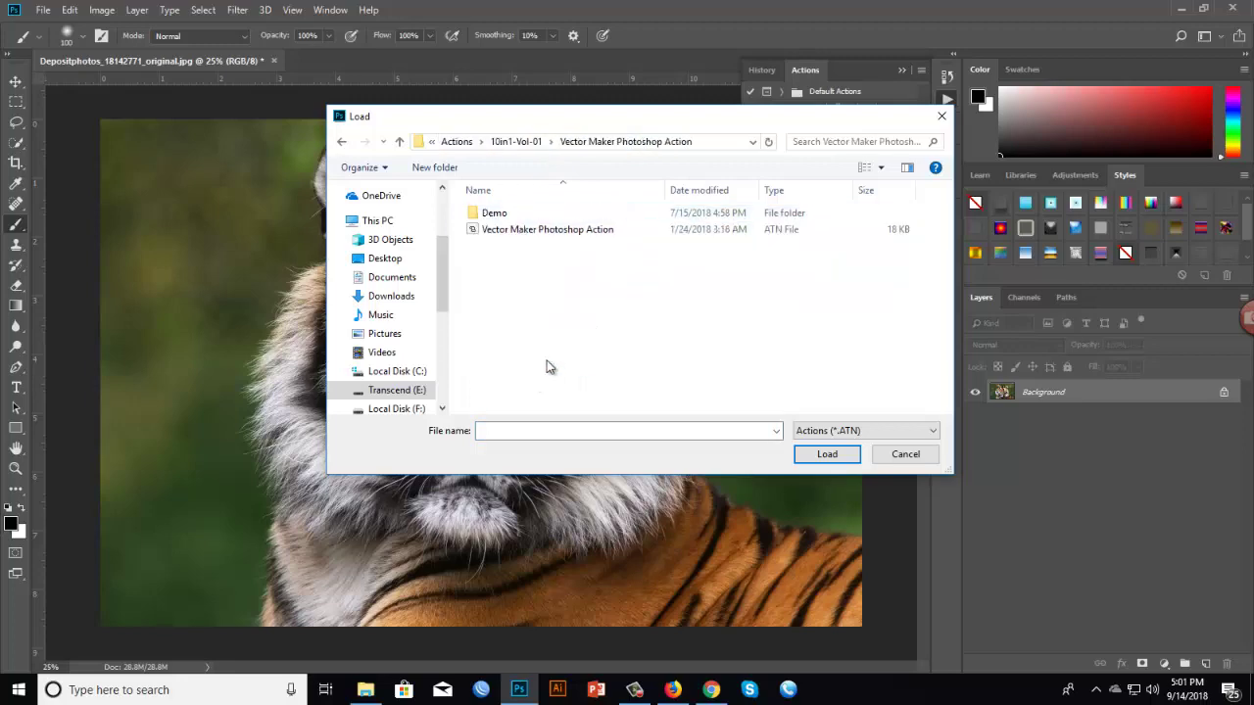
click(550, 232)
click(828, 455)
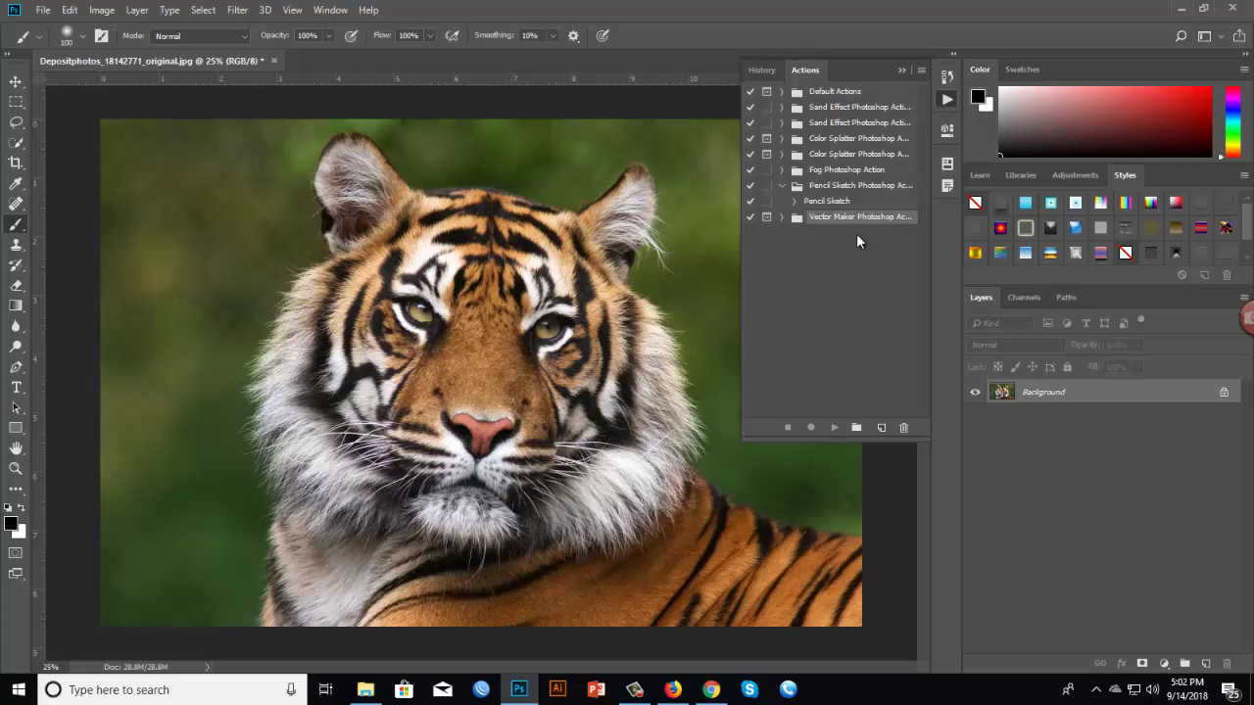
click(782, 218)
Turn Layer 0 back into the Background layer with Background from Layer, then run Vector_Output
click(1222, 395)
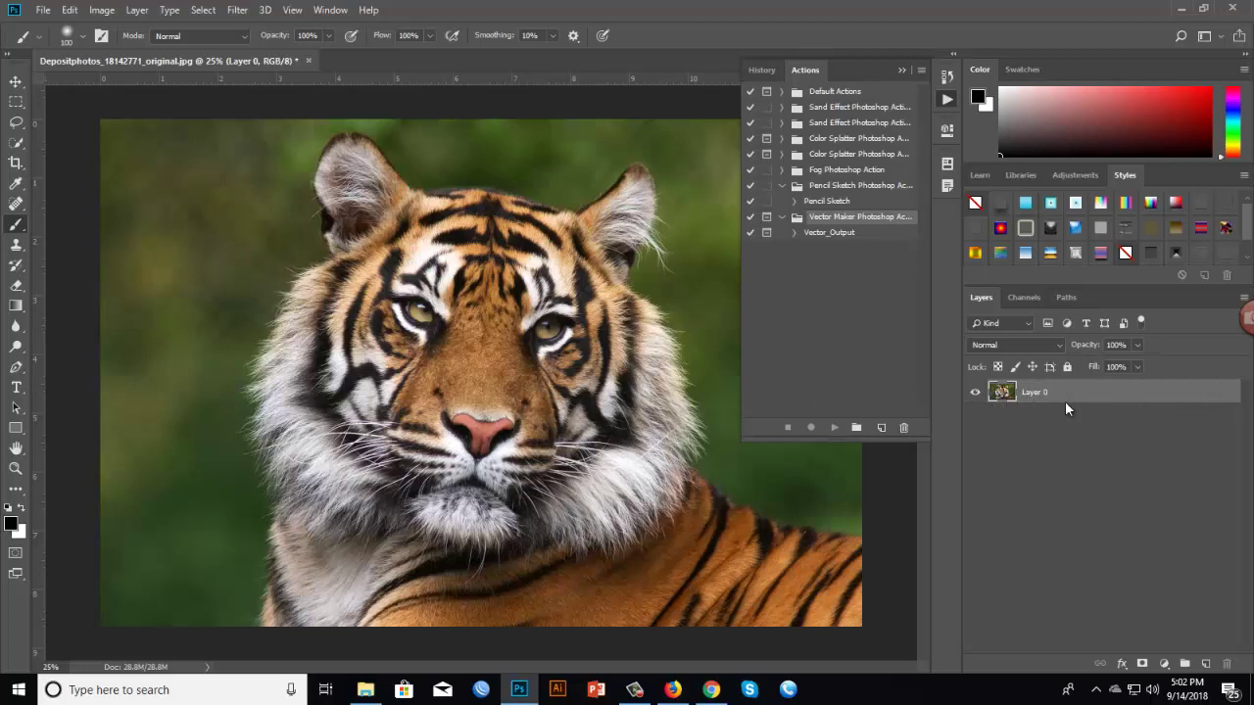
click(138, 10)
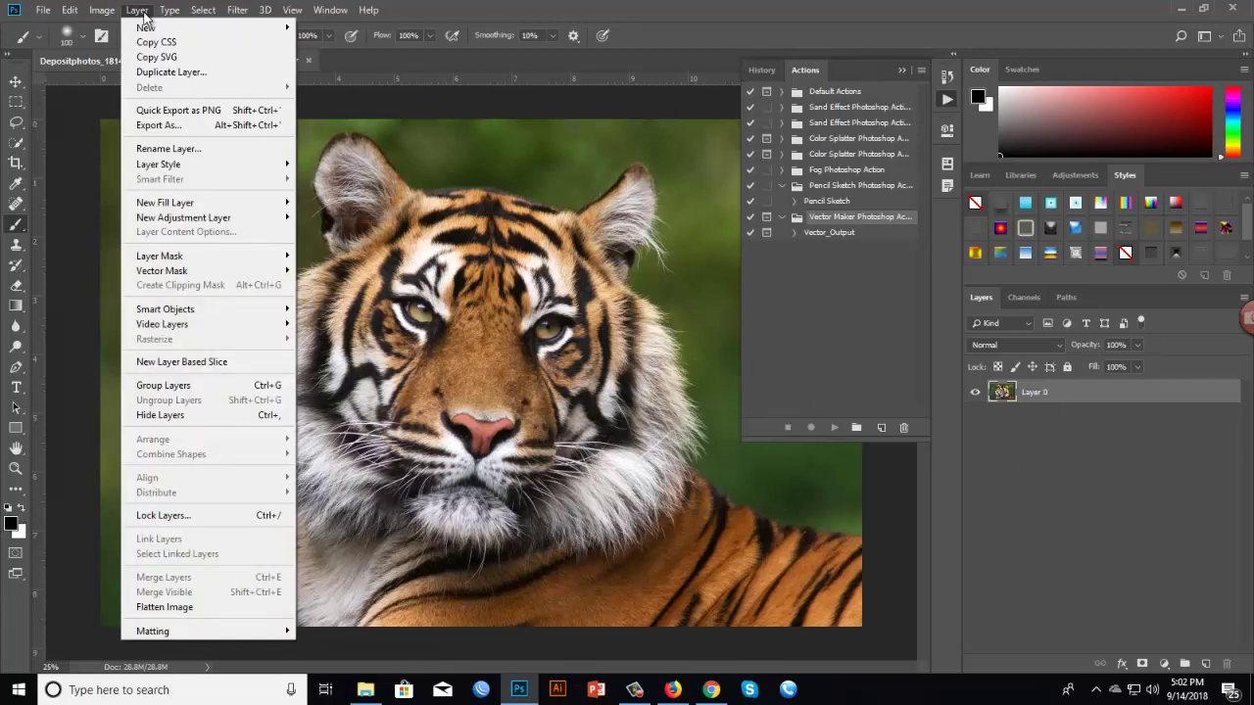
mouse_move(147, 27)
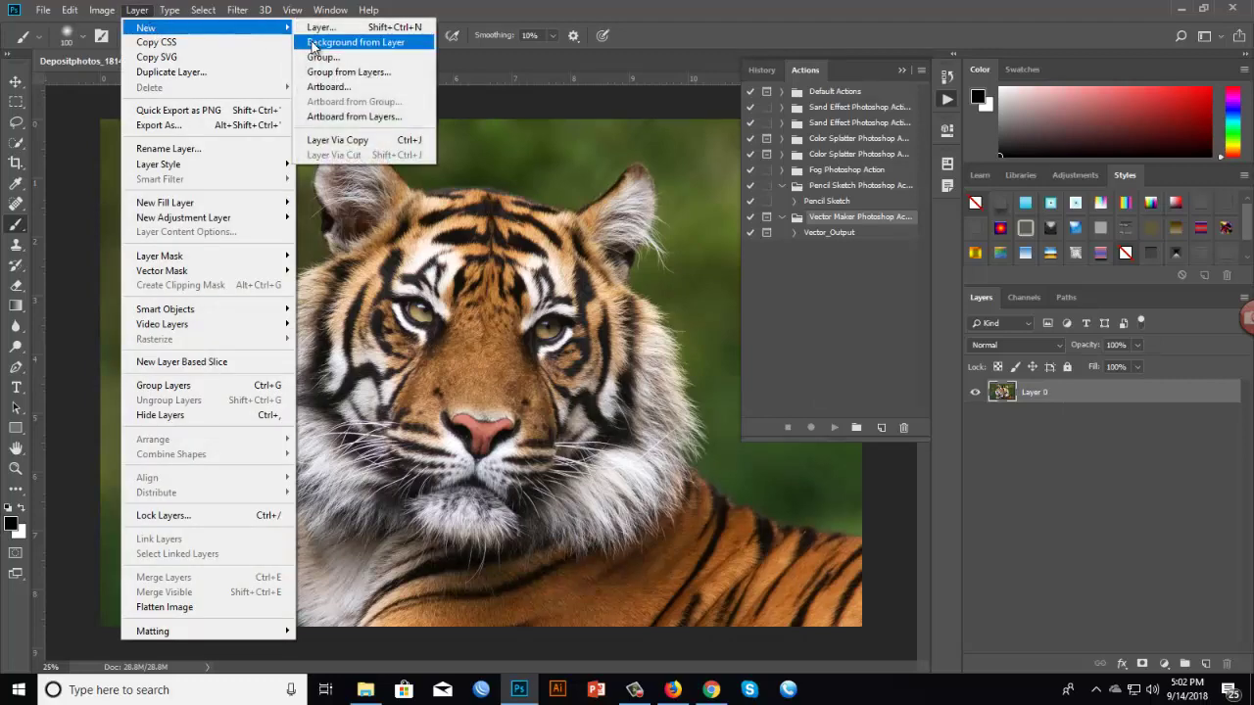
click(314, 44)
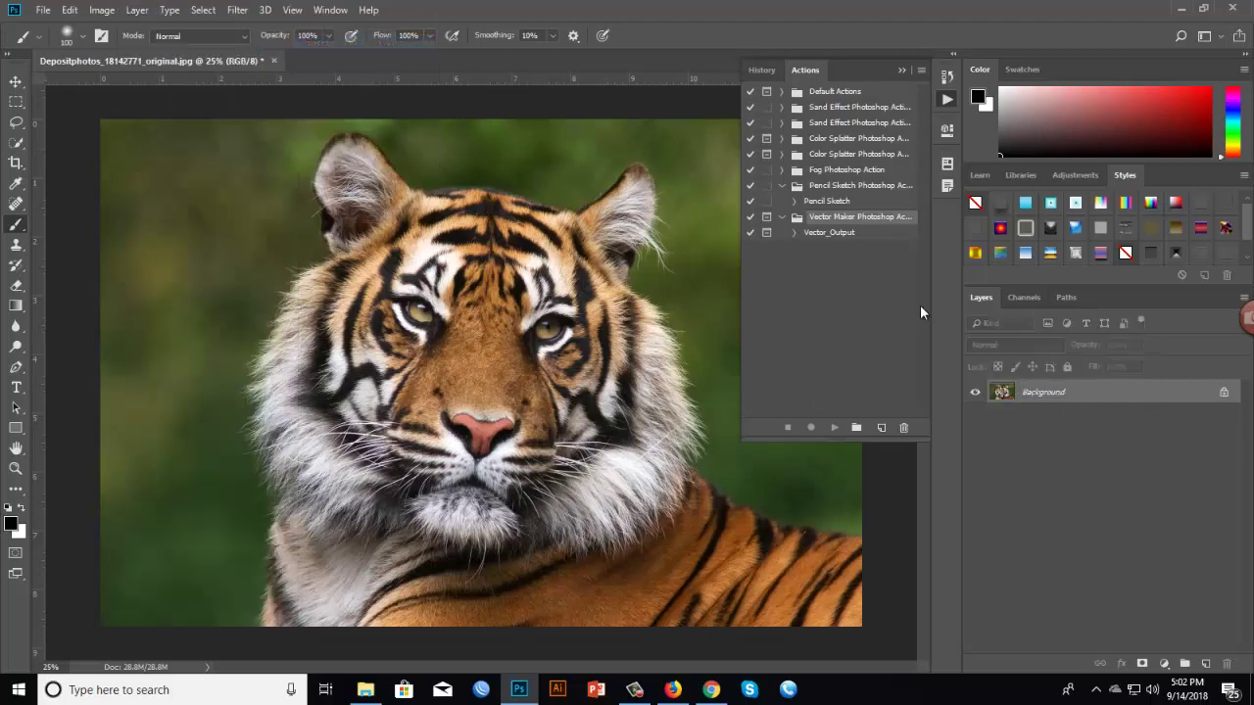
click(820, 233)
click(834, 428)
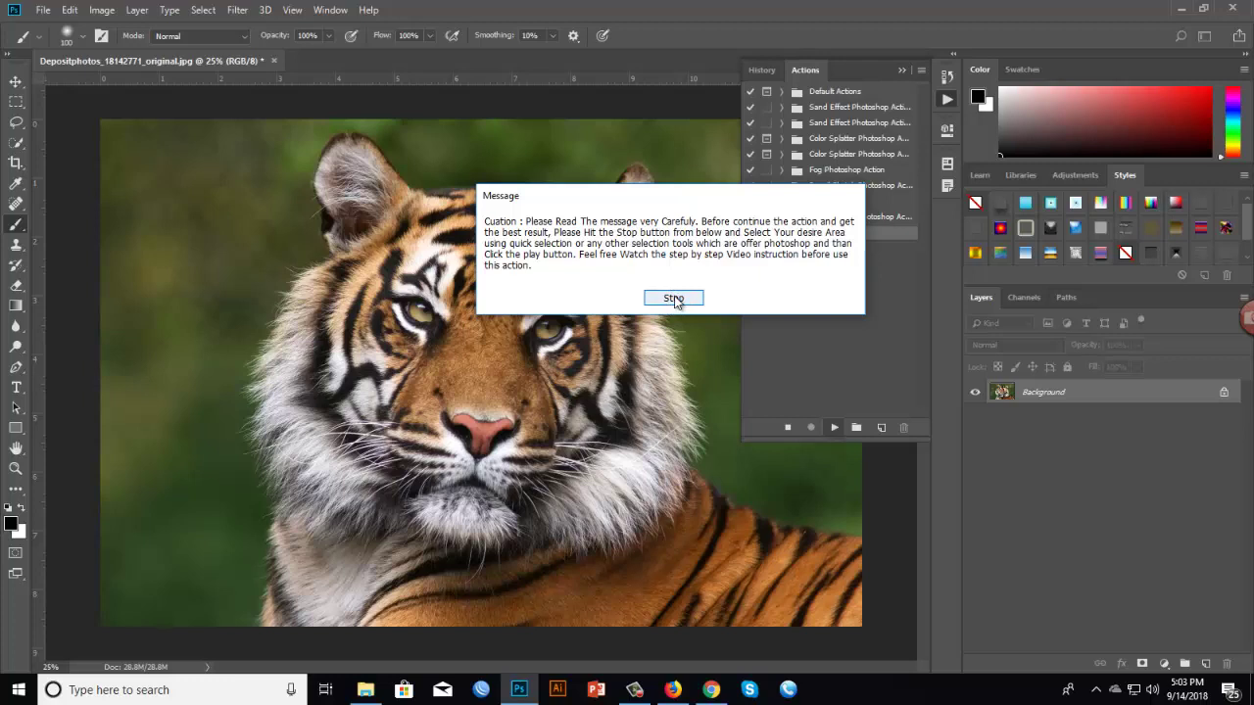
Stop the action at the caution message so the tiger can be selected first
click(674, 299)
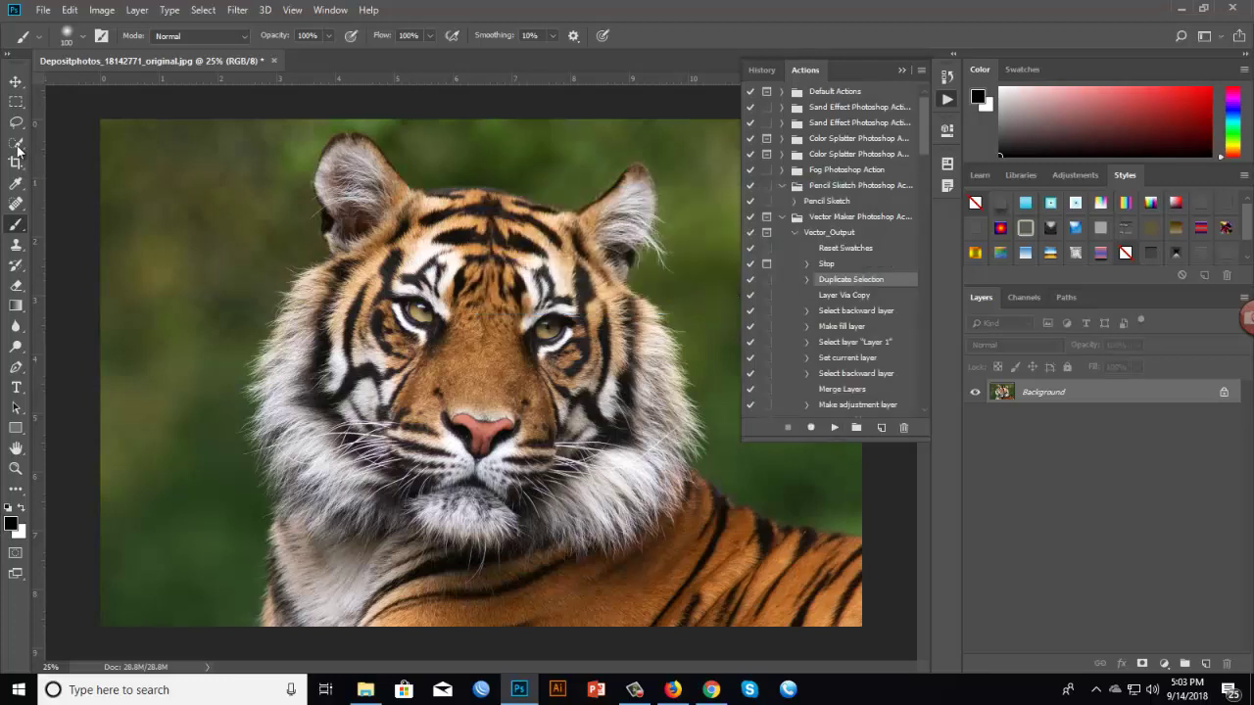
Select the tiger's head, mane and chest with the Quick Selection Tool at brush size 125
drag(17, 147, 122, 147)
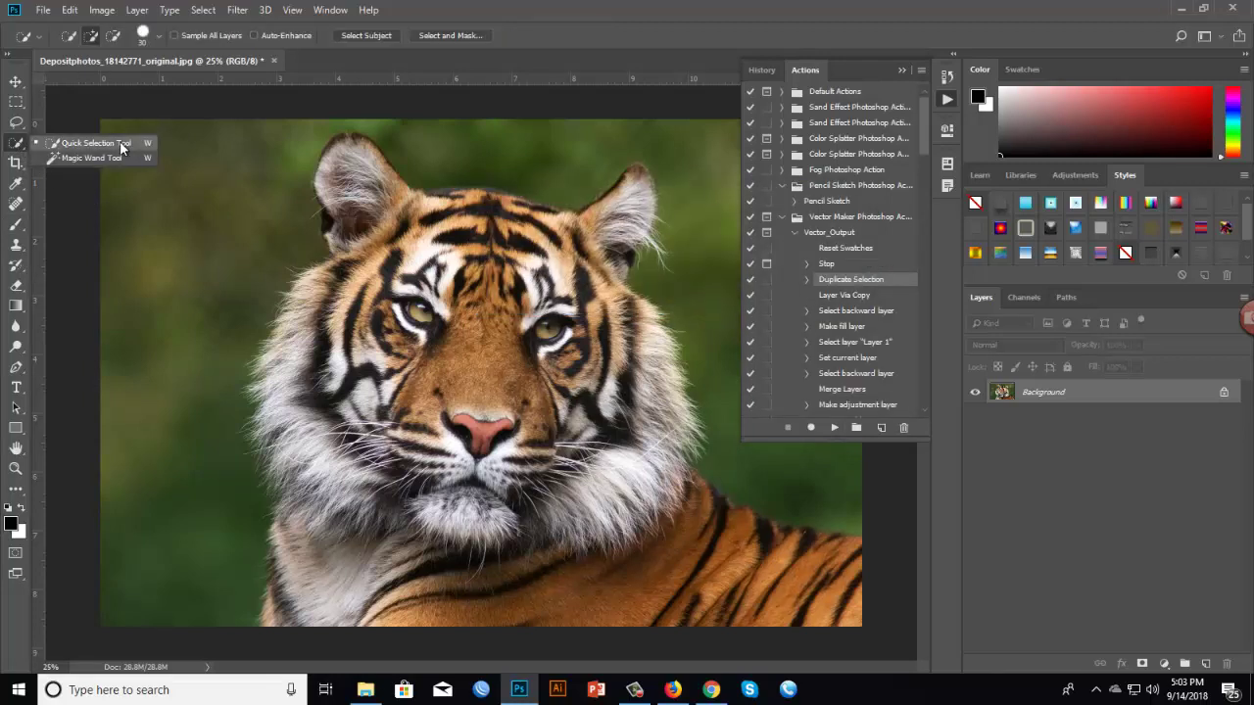
click(121, 145)
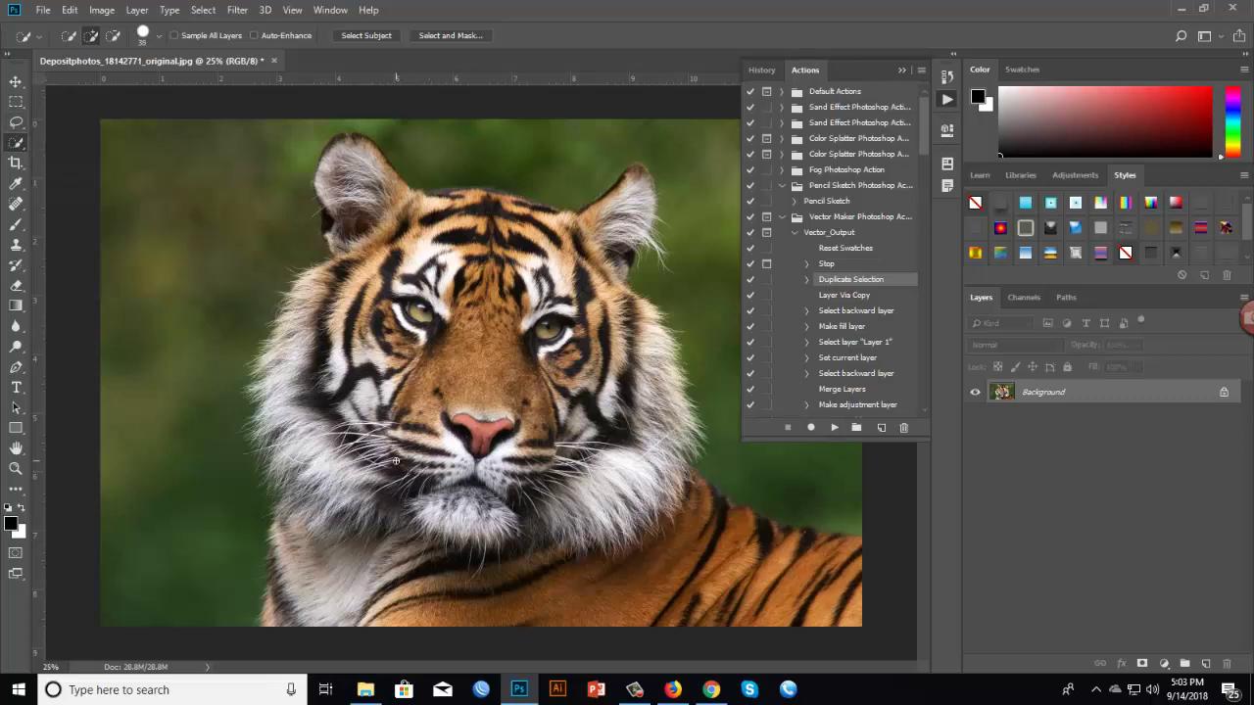
key(bracketright)
key(bracketright)
key(bracketright)
key(bracketright)
key(bracketright)
key(bracketright)
key(bracketright)
drag(495, 492, 384, 376)
mouse_move(354, 478)
mouse_down()
mouse_move(290, 404)
mouse_move(305, 343)
mouse_move(345, 294)
mouse_move(350, 195)
mouse_move(377, 177)
mouse_move(431, 211)
mouse_move(626, 226)
mouse_move(637, 182)
mouse_move(598, 314)
mouse_move(654, 375)
mouse_move(658, 441)
mouse_up()
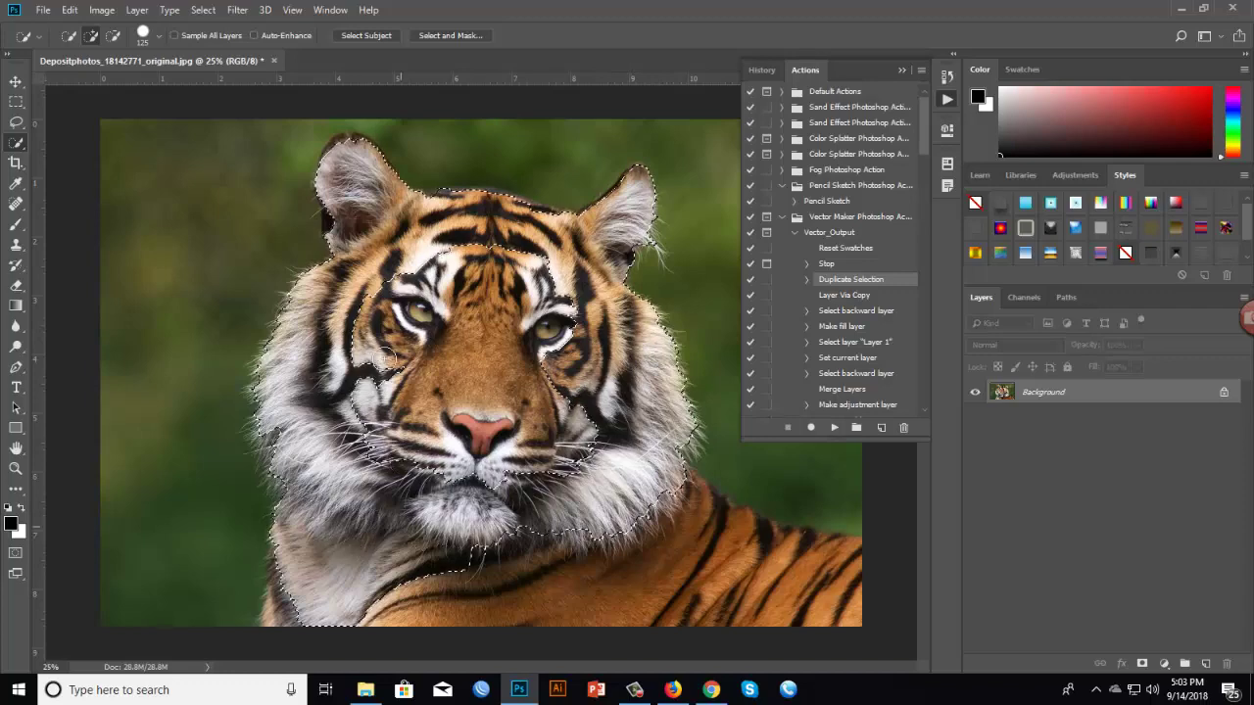
click(475, 259)
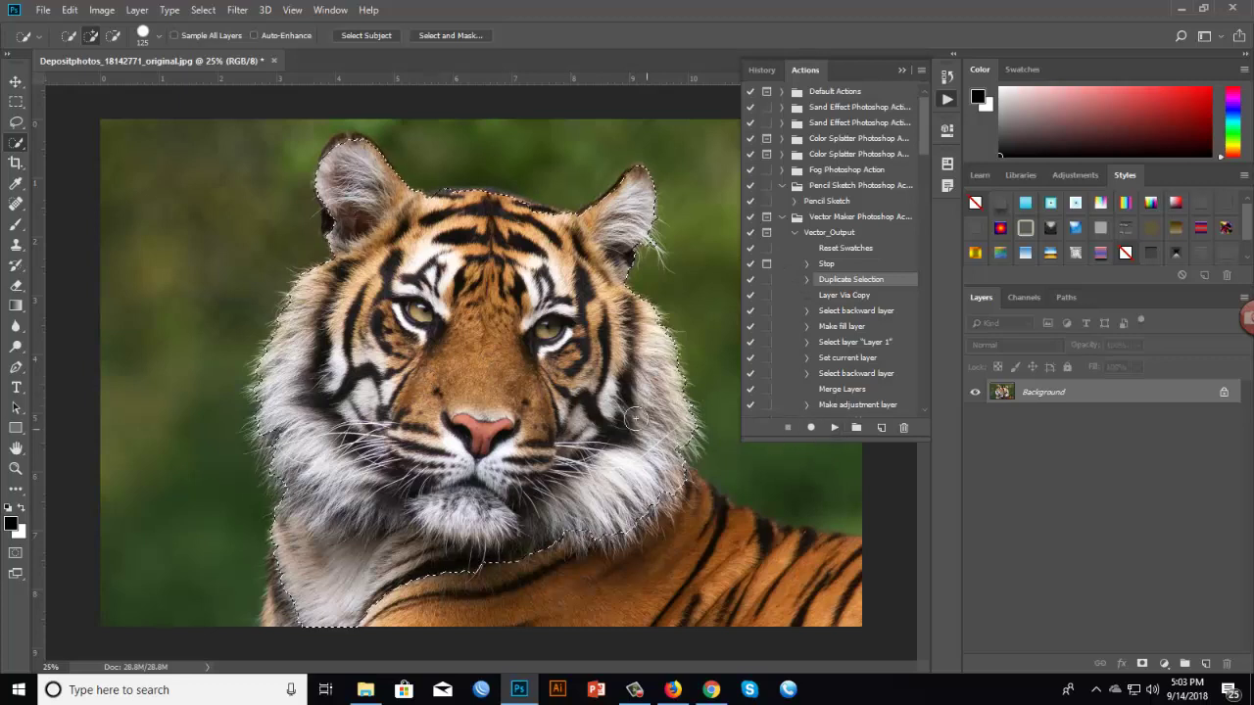
Resume Vector_Output playback on the tiger selection
click(833, 428)
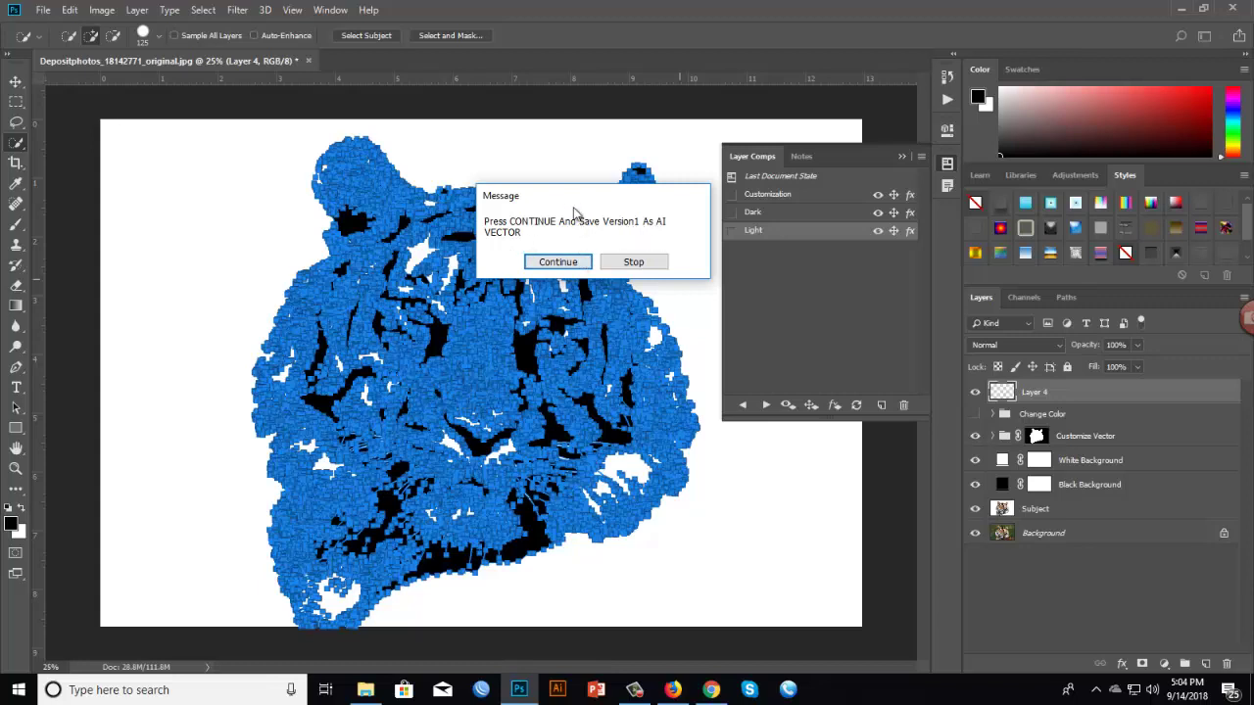
Export the work path to the Desktop as the Illustrator file Version1
drag(568, 206, 660, 407)
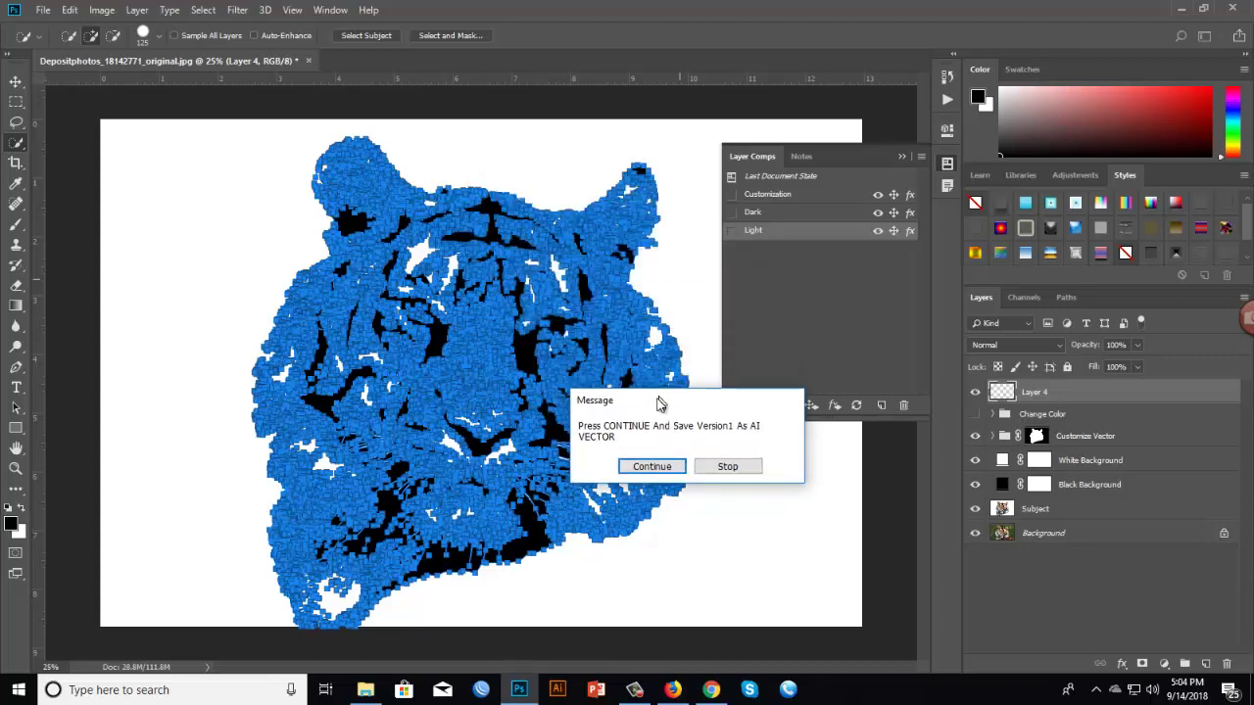
drag(660, 398, 625, 255)
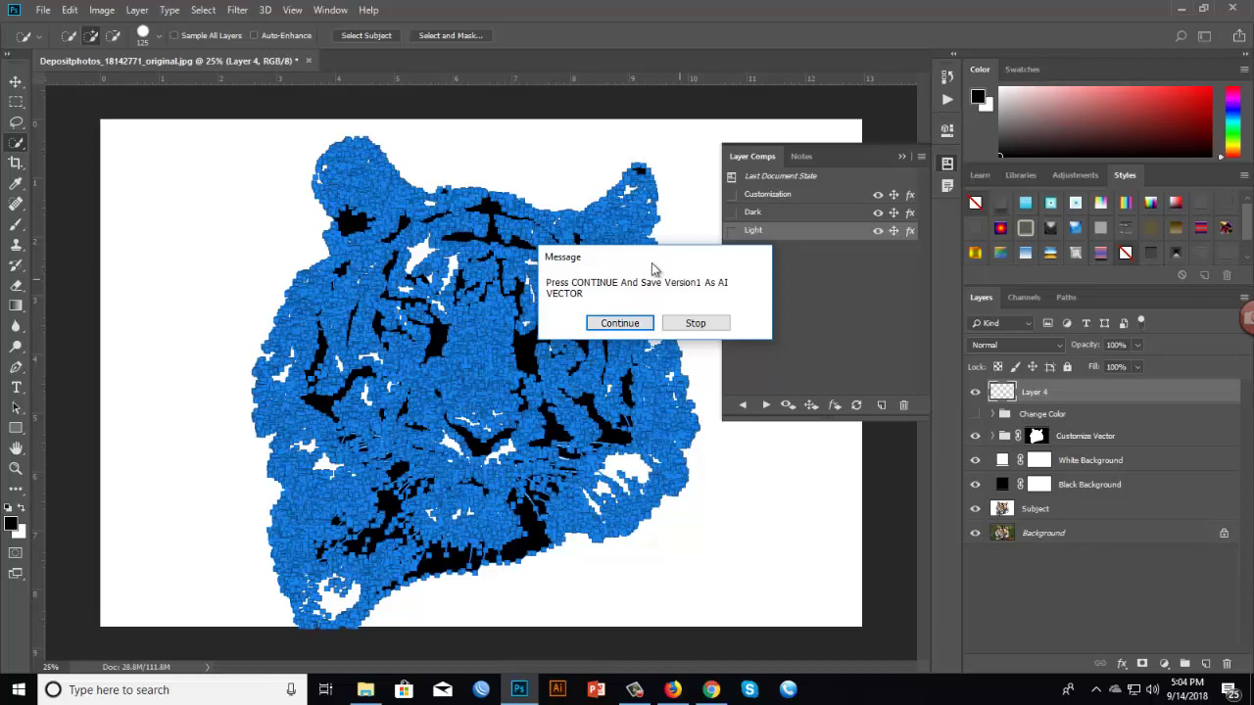
click(620, 324)
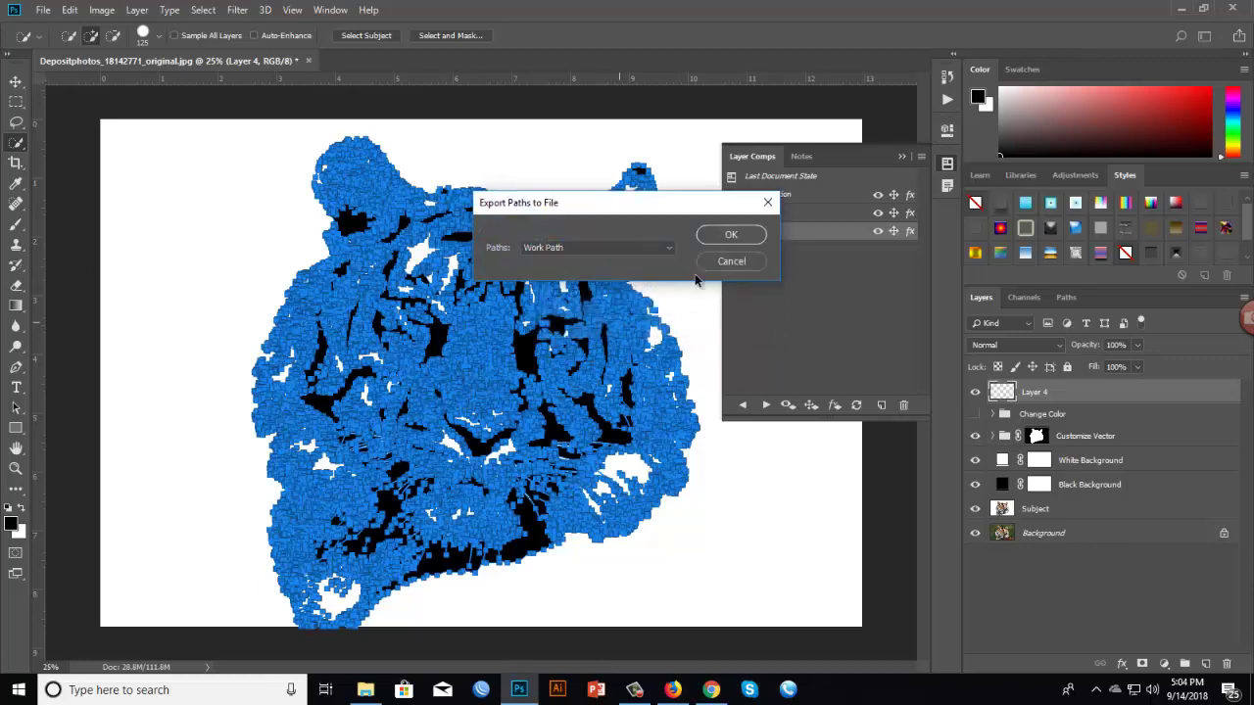
click(729, 236)
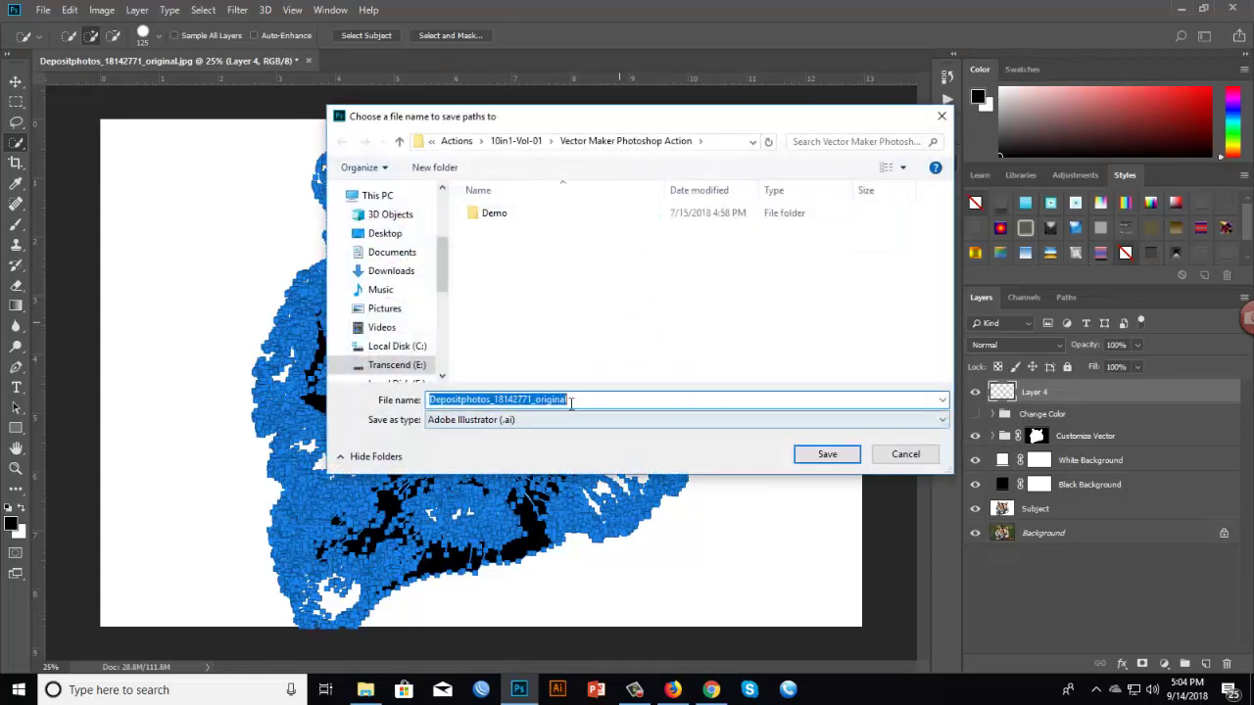
click(385, 233)
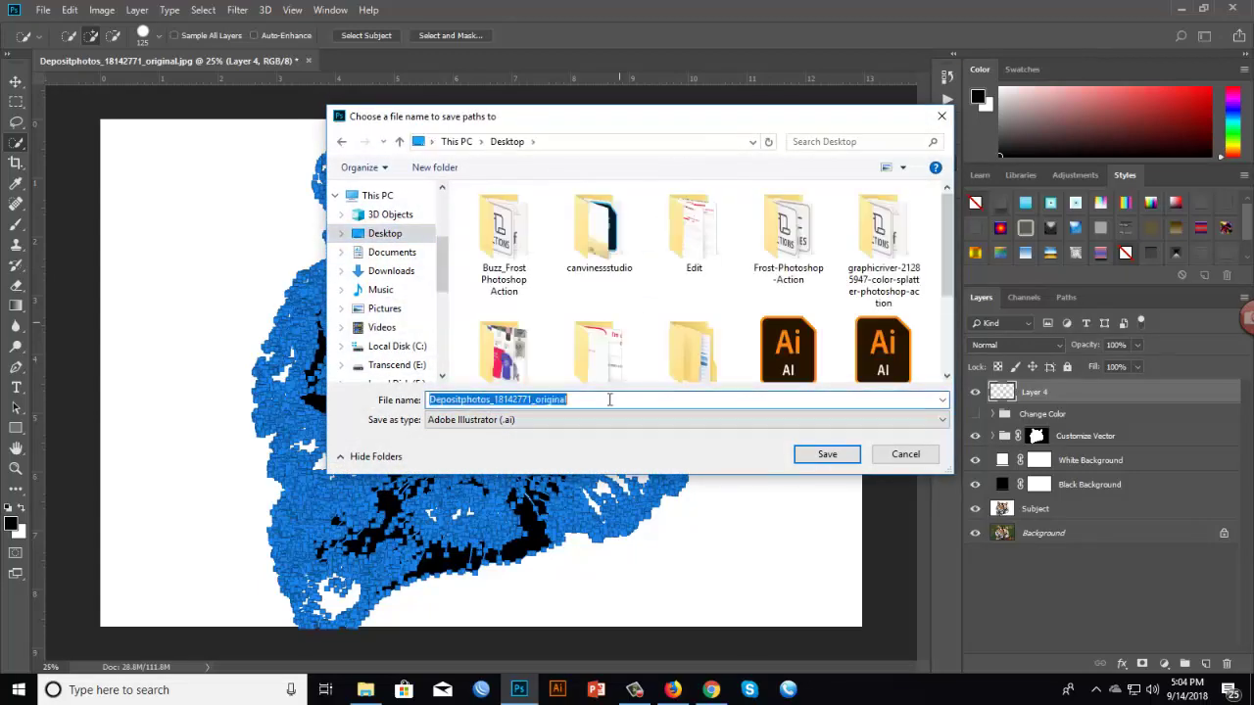
text(Version1)
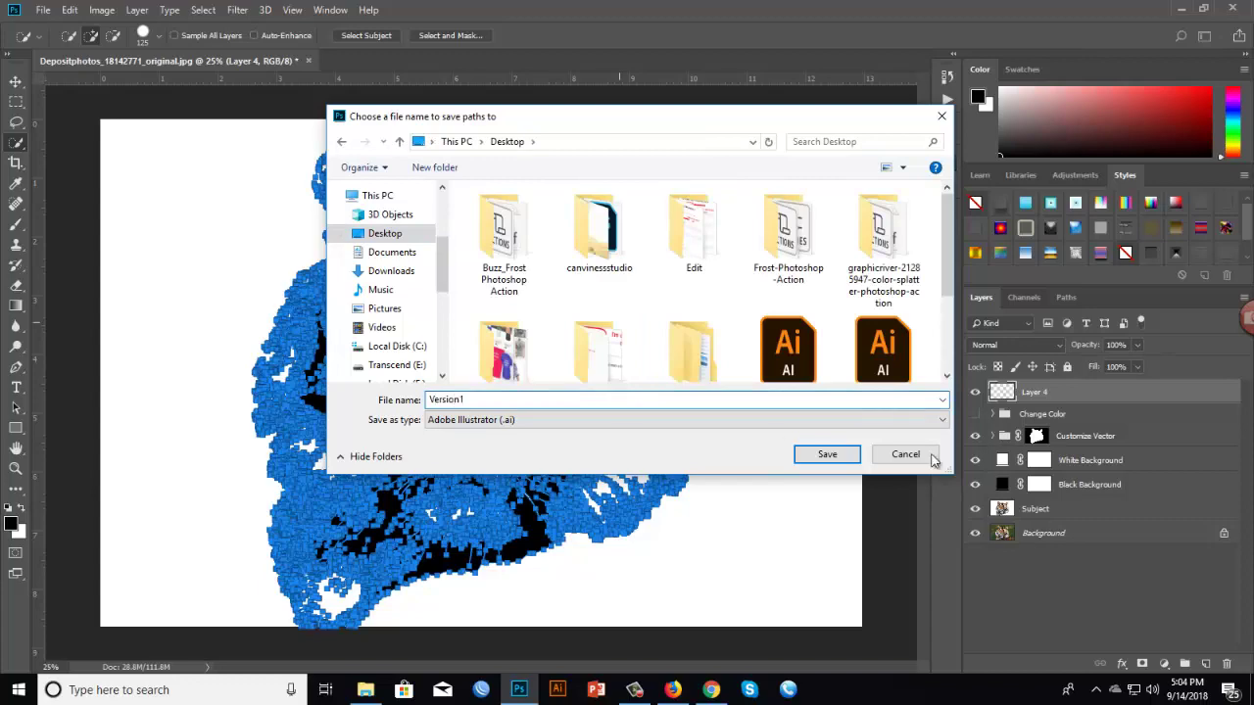
click(827, 454)
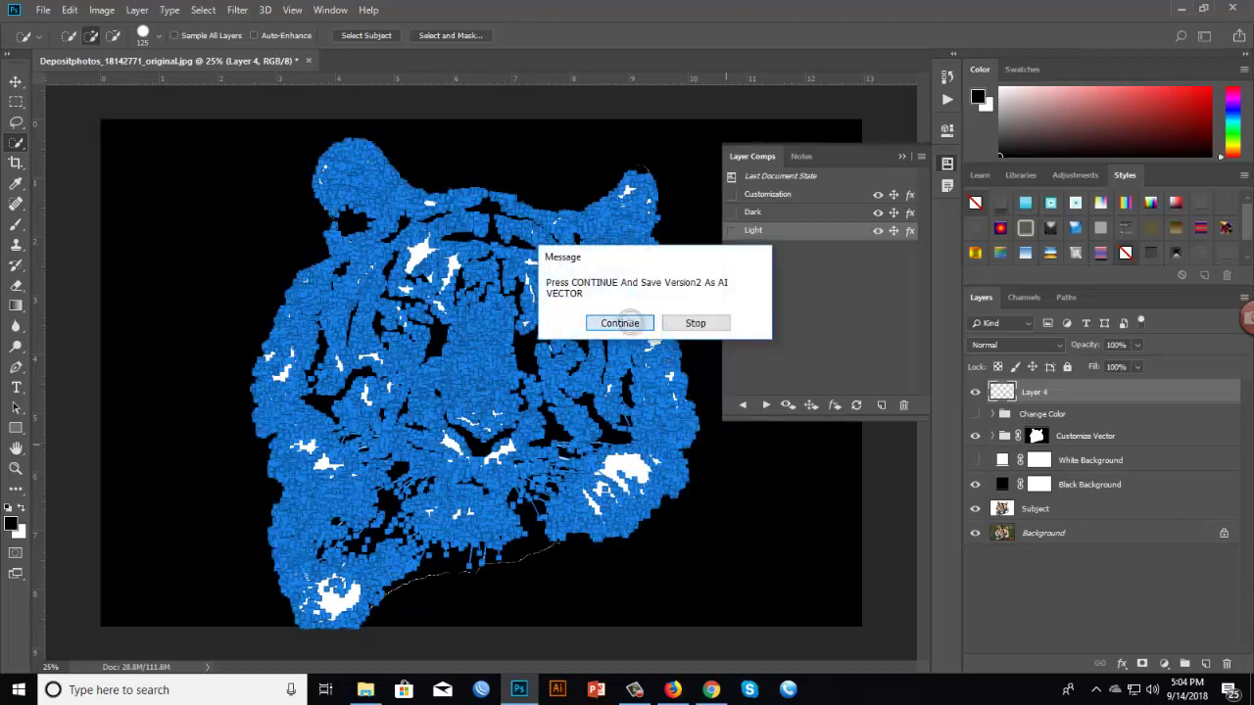
Export the work path to the Desktop as the Illustrator file Version2
click(620, 323)
click(733, 236)
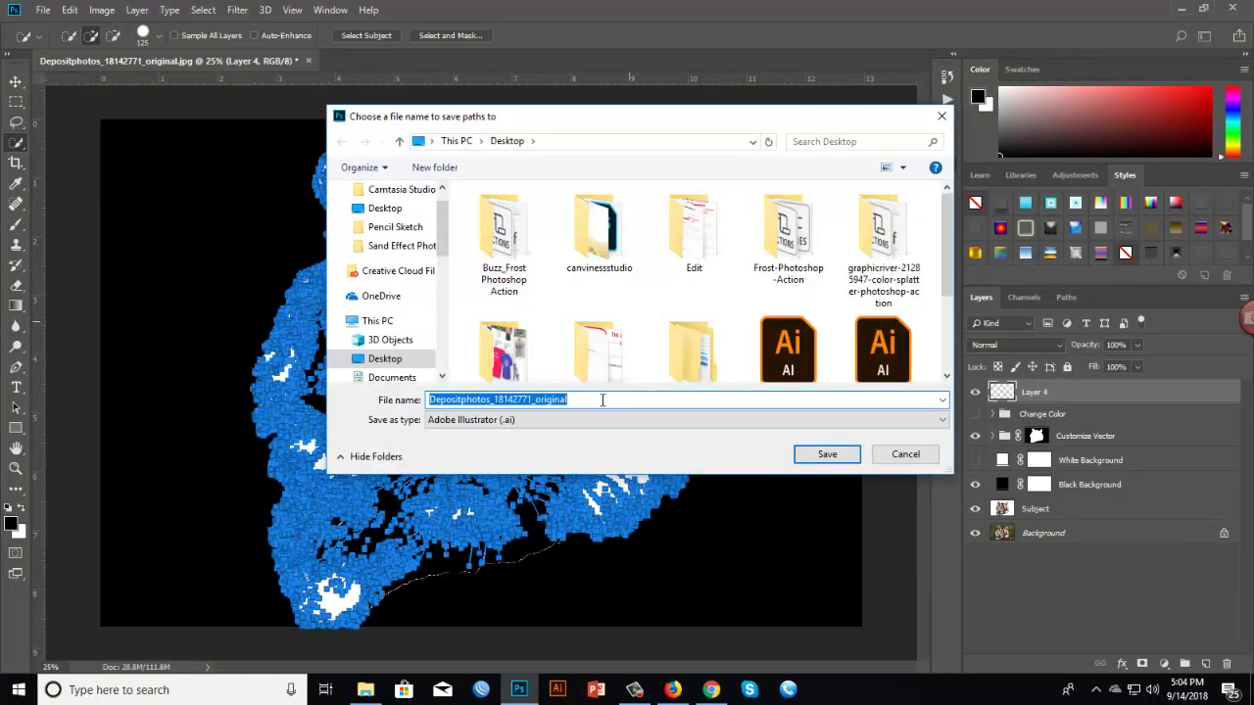
text(Version2)
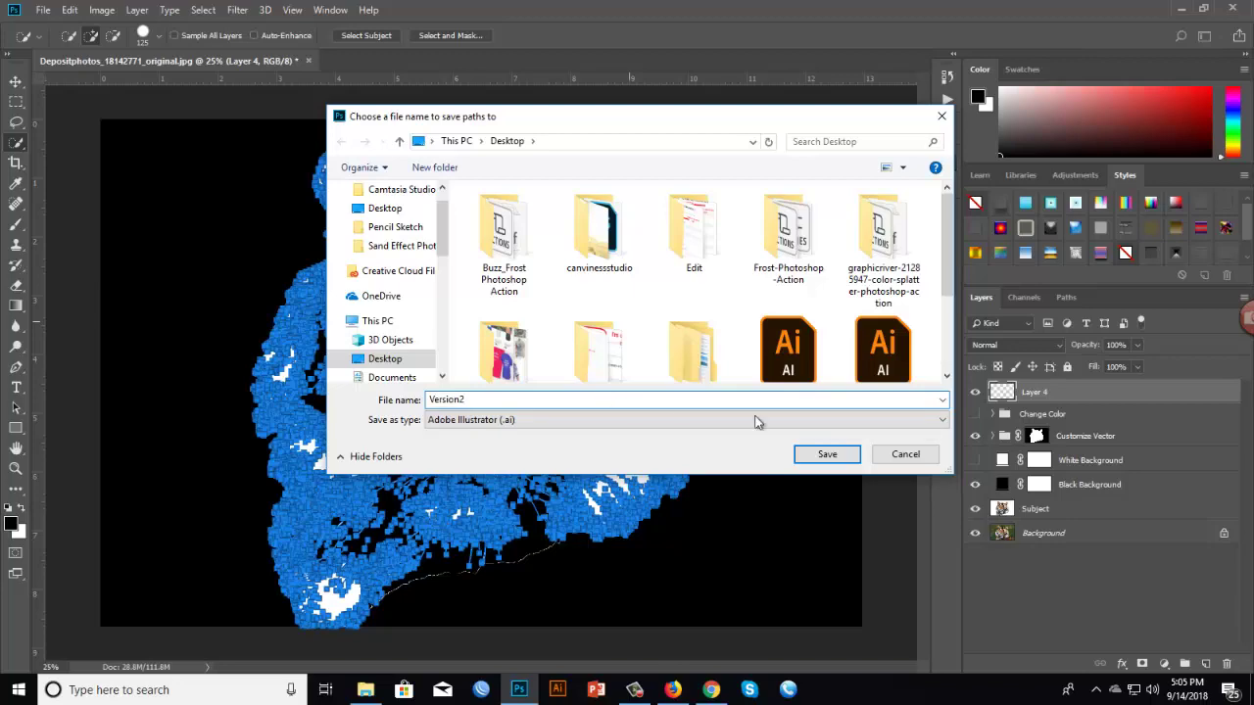
click(823, 454)
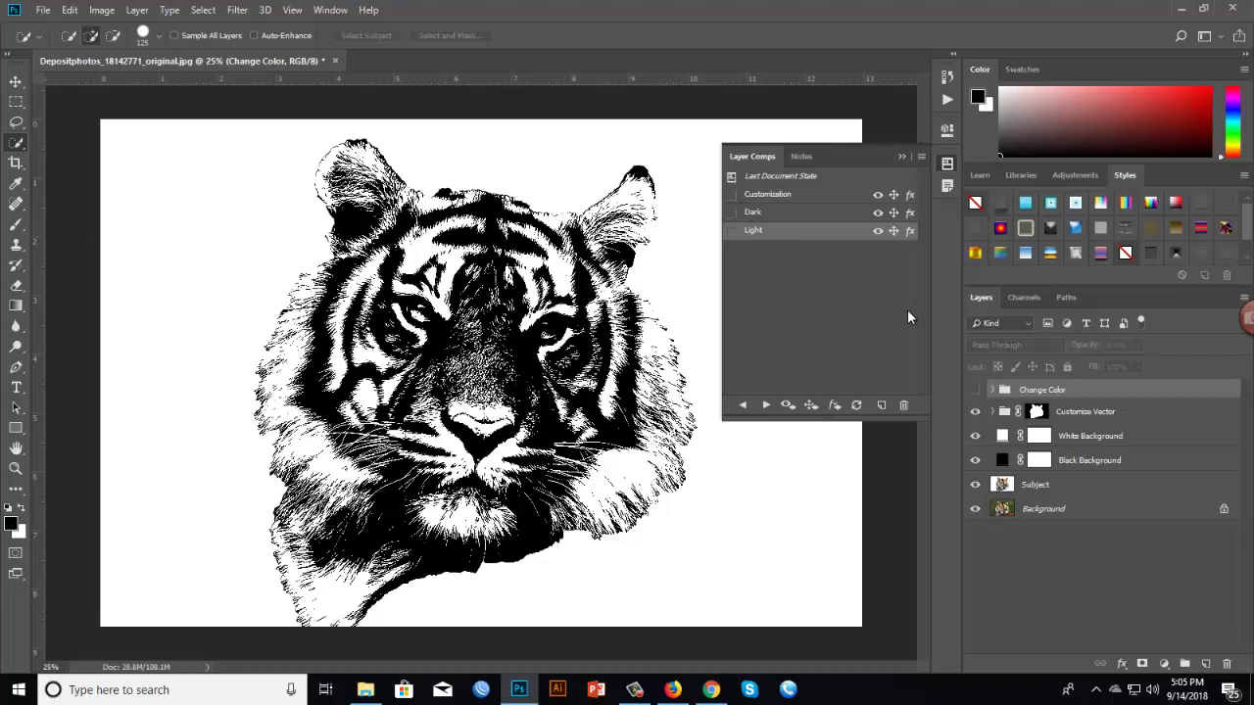
Preview the Light layer comp, return to Dark, and expand the Change Color group's layers
click(730, 233)
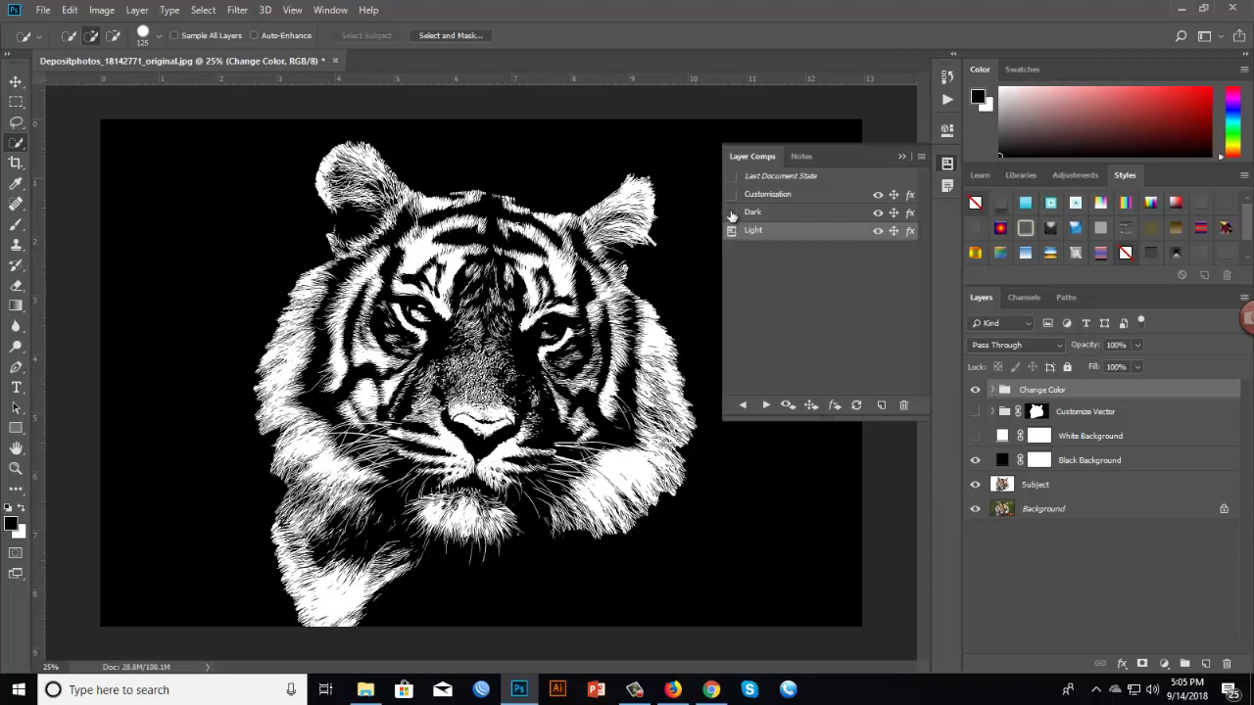
click(731, 212)
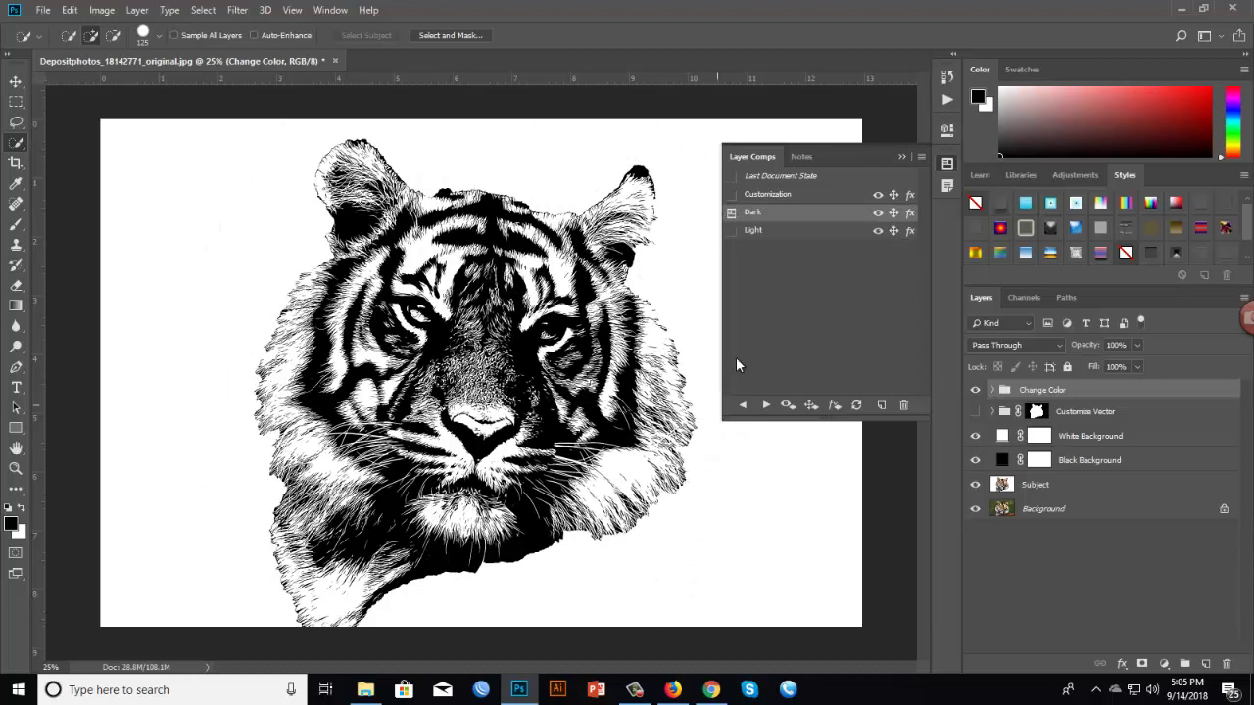
click(992, 390)
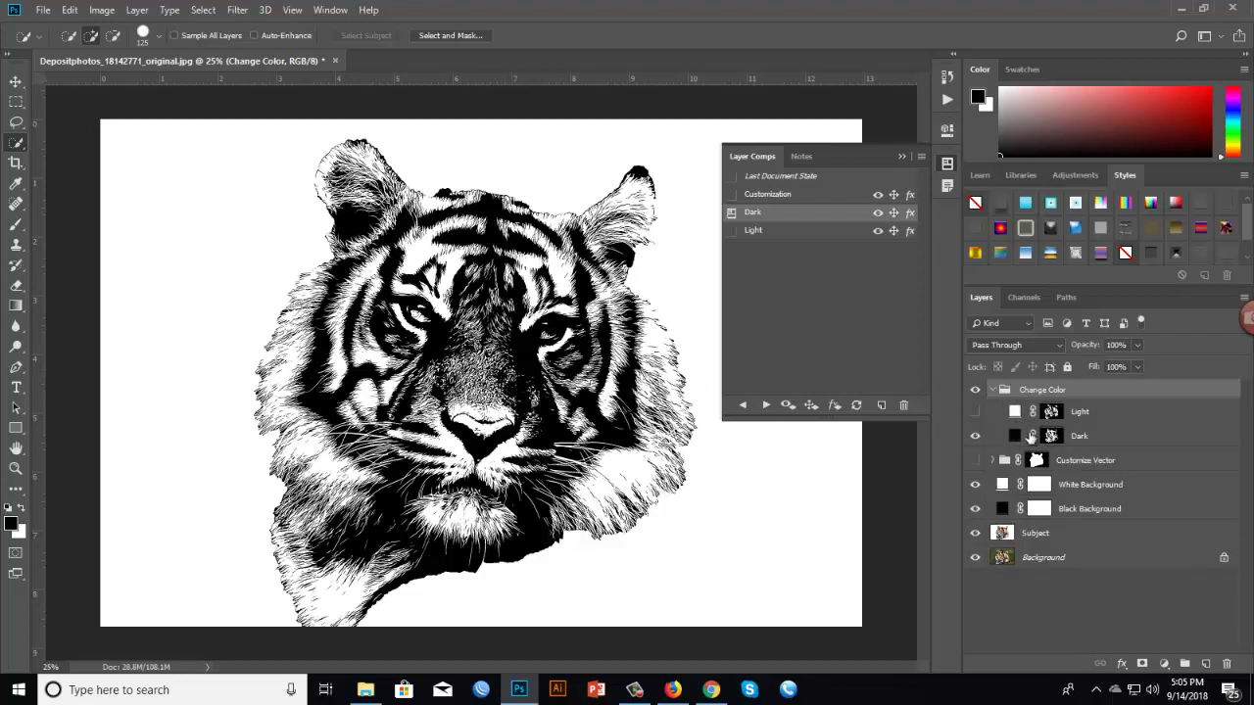
double_click(1015, 436)
click(983, 193)
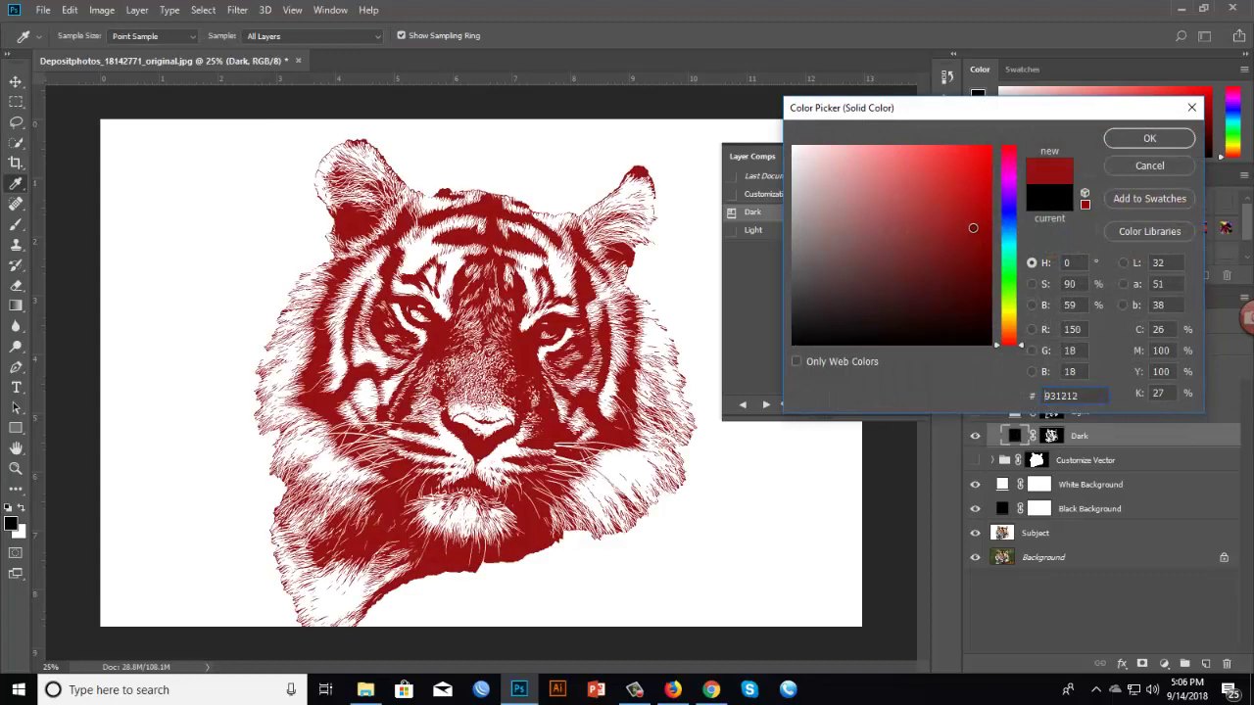
mouse_move(983, 193)
mouse_down()
mouse_move(970, 234)
mouse_move(979, 195)
mouse_up()
click(1008, 219)
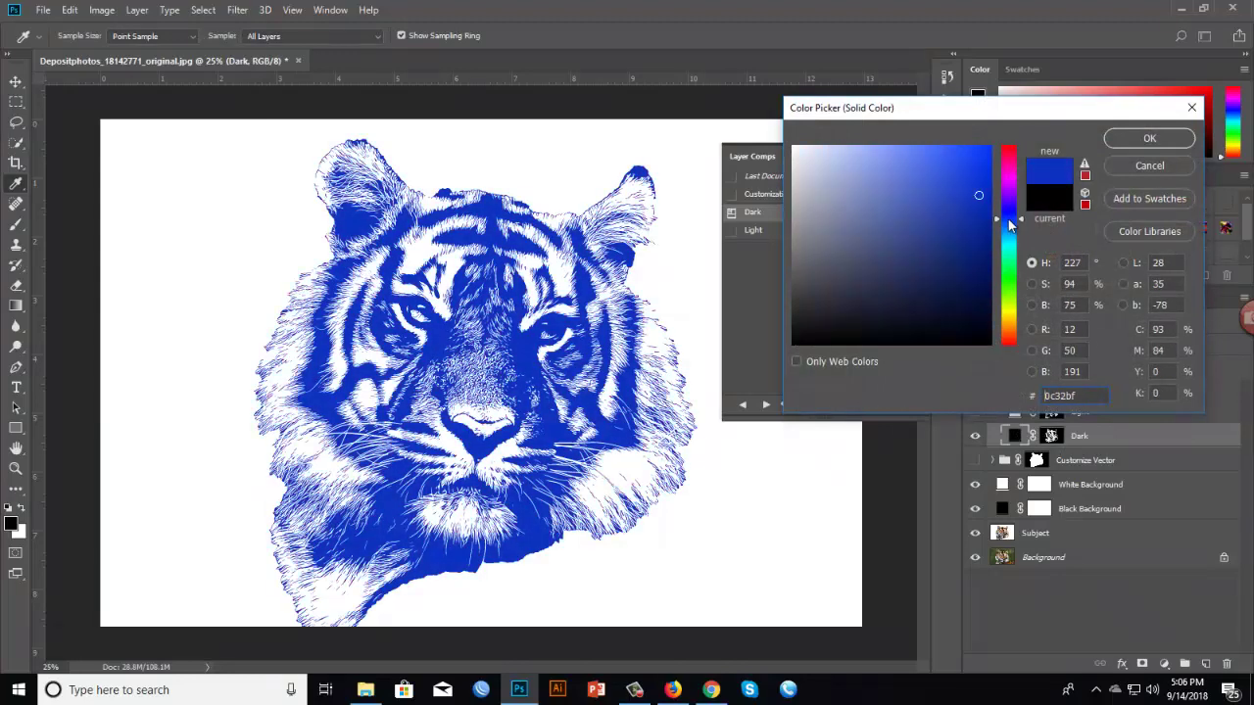
drag(989, 288, 978, 249)
click(1007, 282)
click(989, 293)
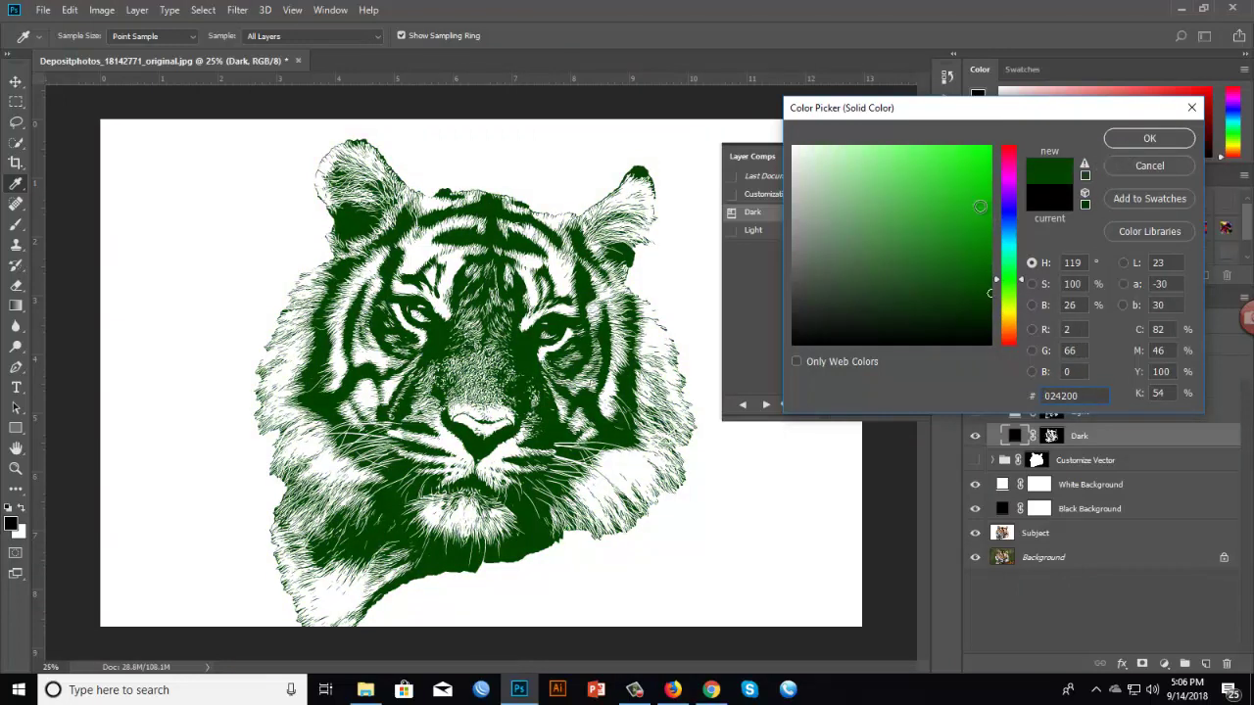
click(1119, 147)
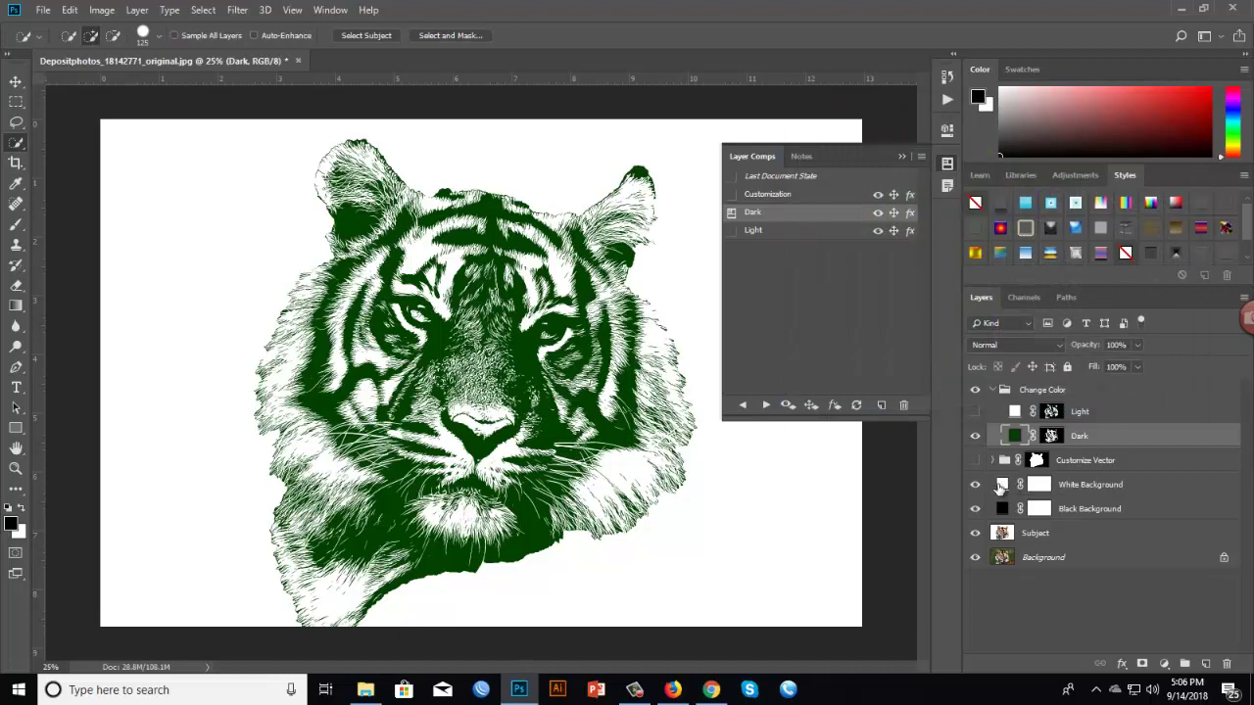
double_click(1001, 484)
drag(876, 225, 876, 137)
drag(1015, 298, 1011, 263)
drag(983, 147, 992, 147)
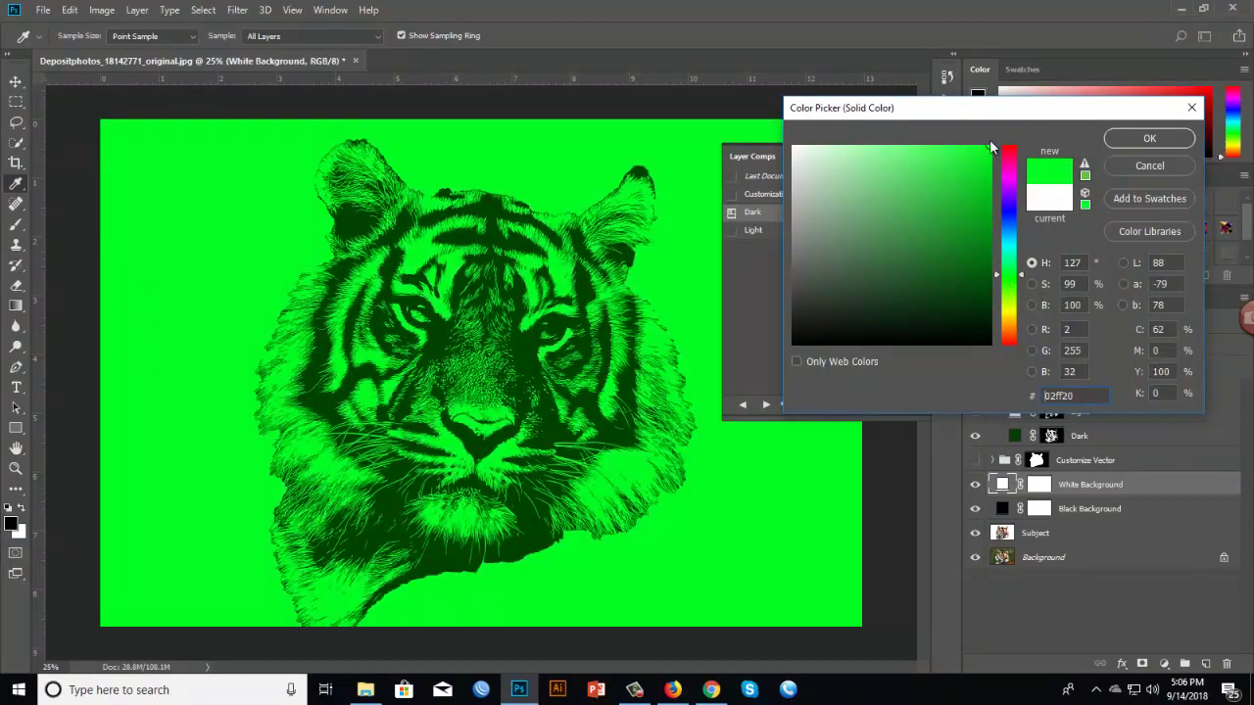
click(1149, 168)
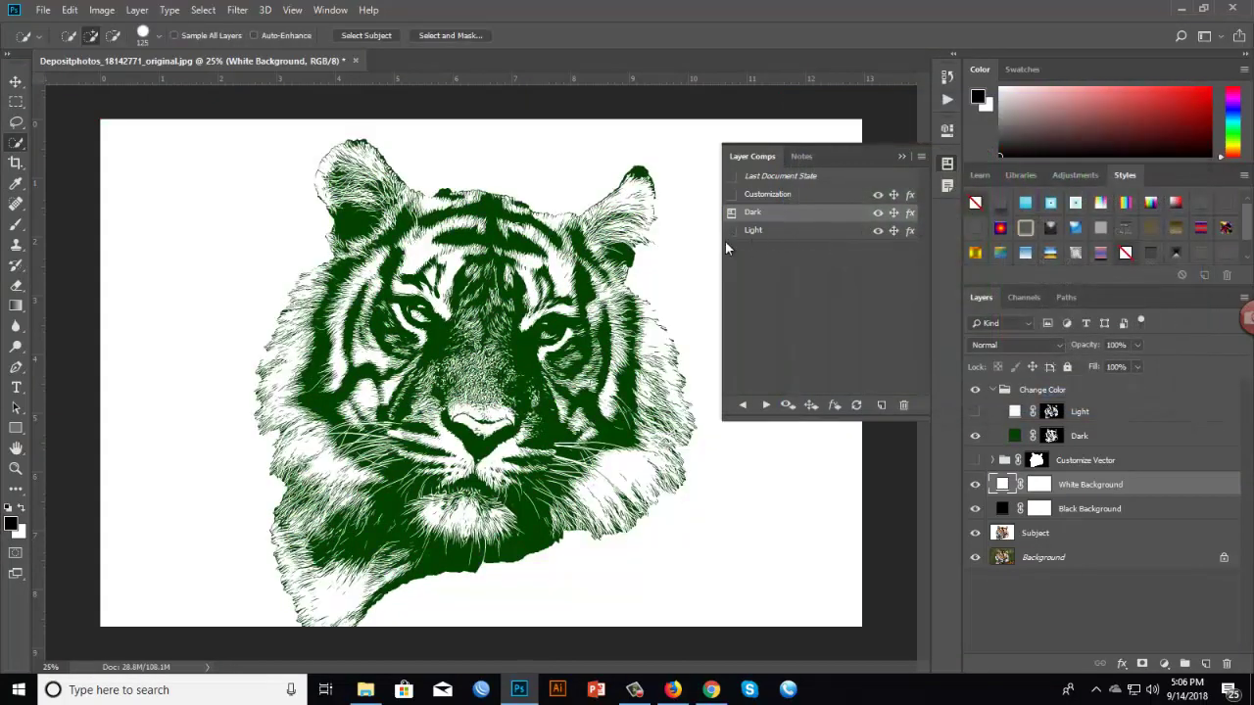
click(748, 232)
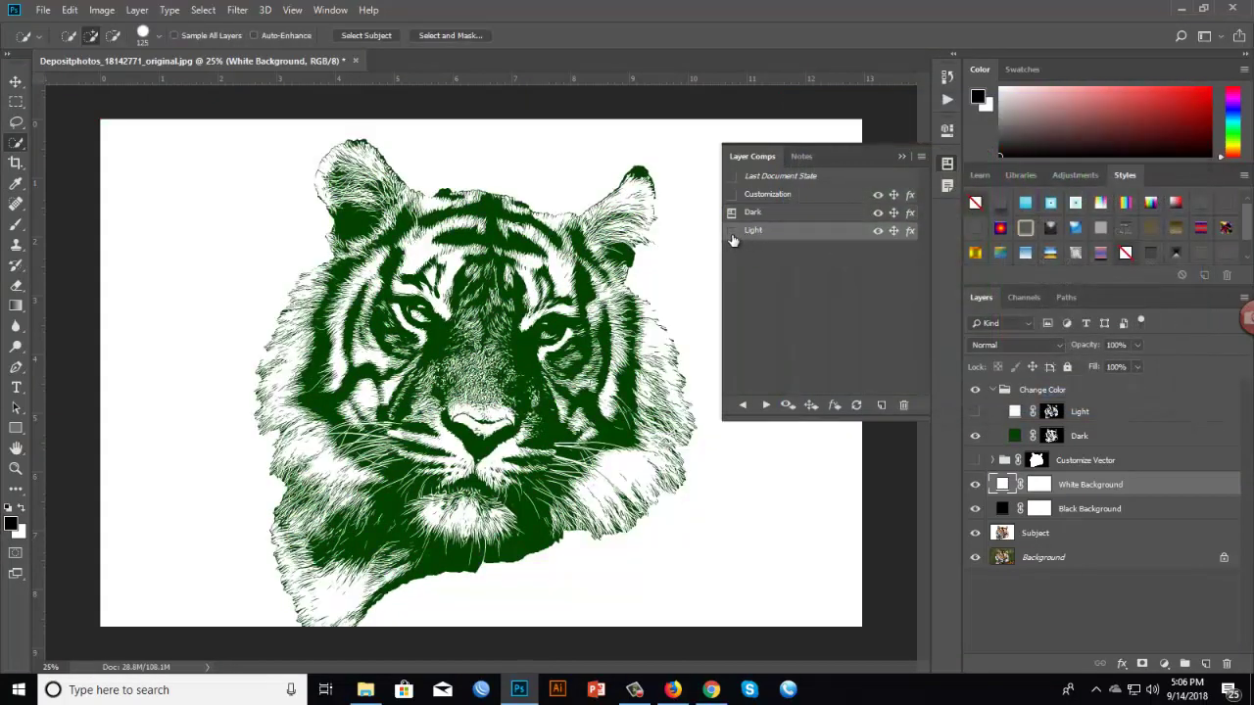
click(731, 231)
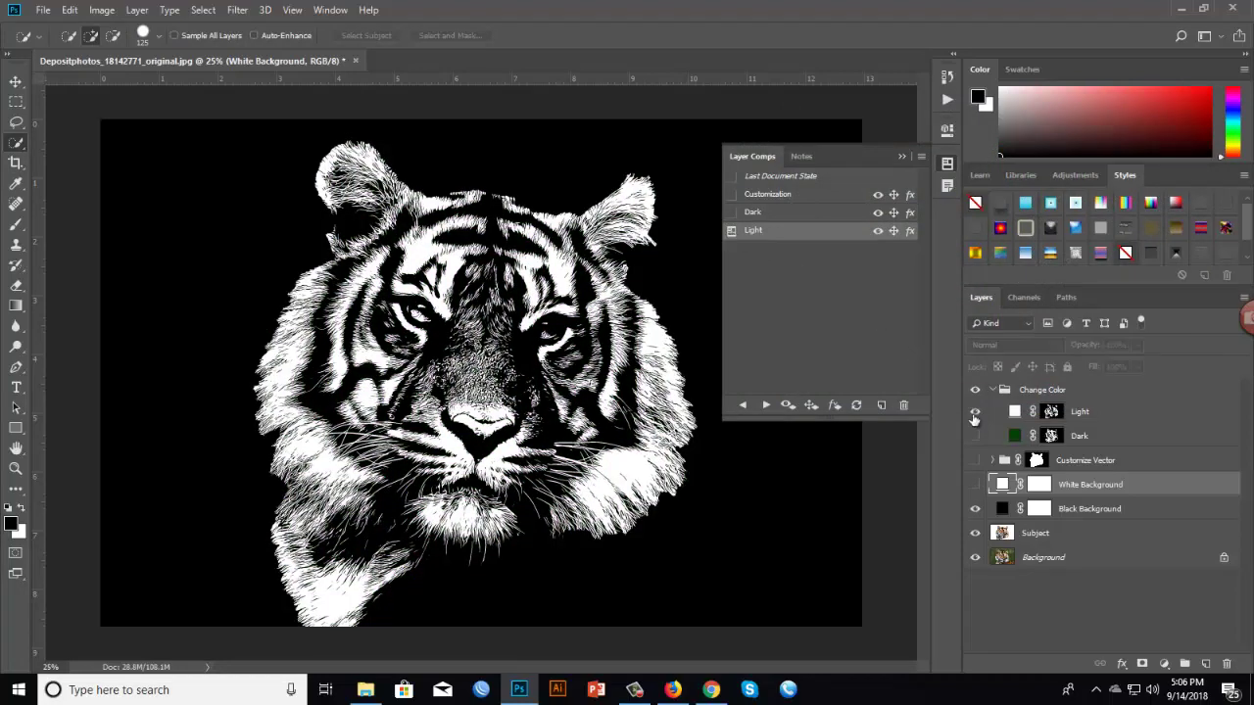
Recolour the Black Background fill to navy after trying dark red and other hues
double_click(1002, 509)
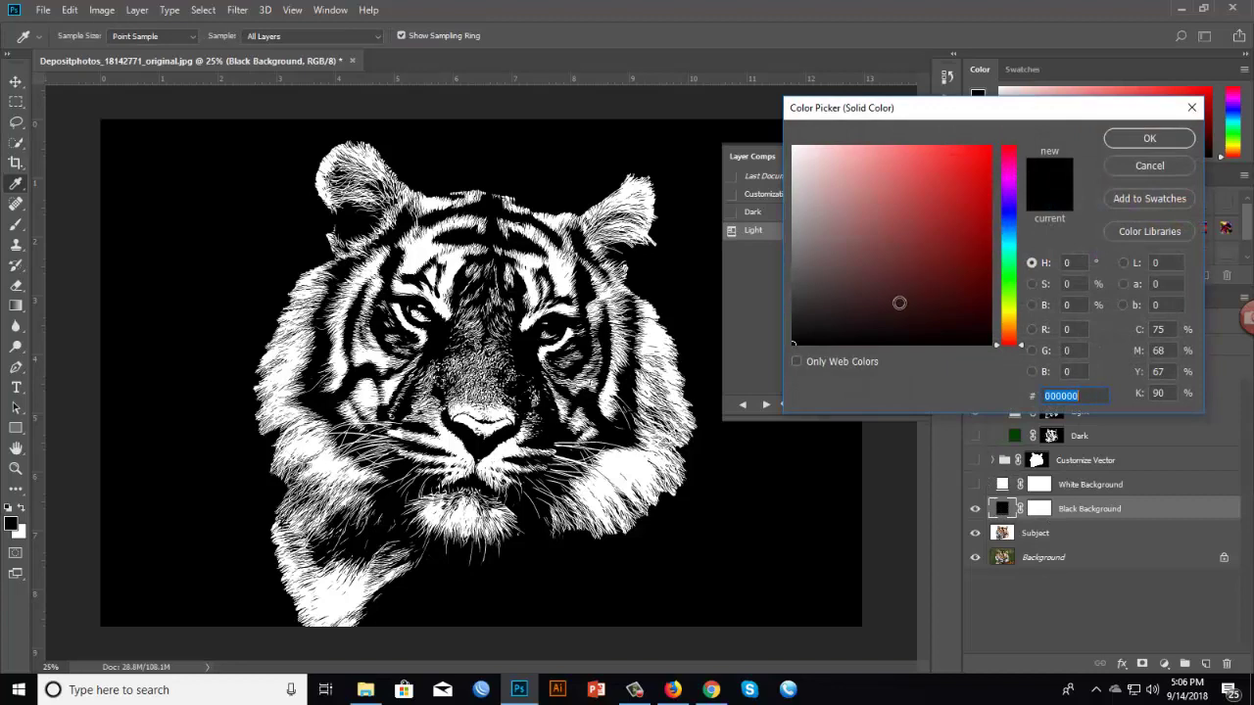
click(989, 306)
drag(1013, 301, 1014, 220)
click(1131, 143)
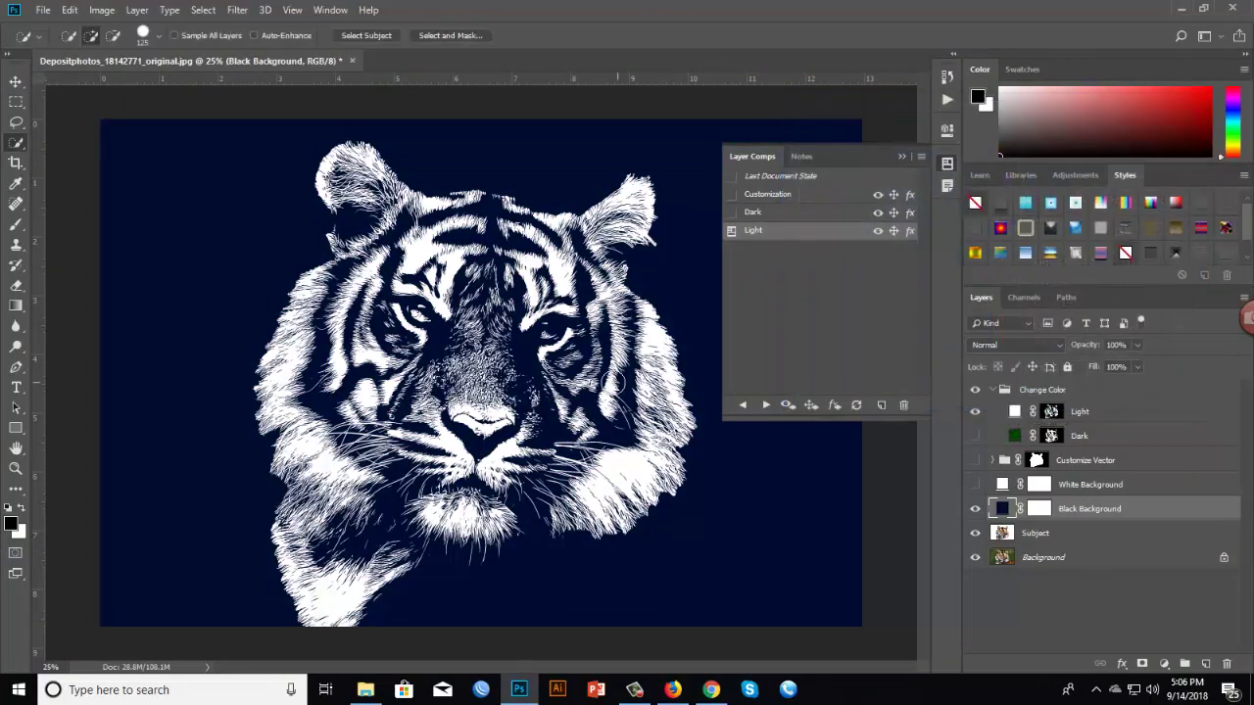
Preview red and other tiger colours on the Light layer, discard them, and apply the Customization comp
double_click(1015, 412)
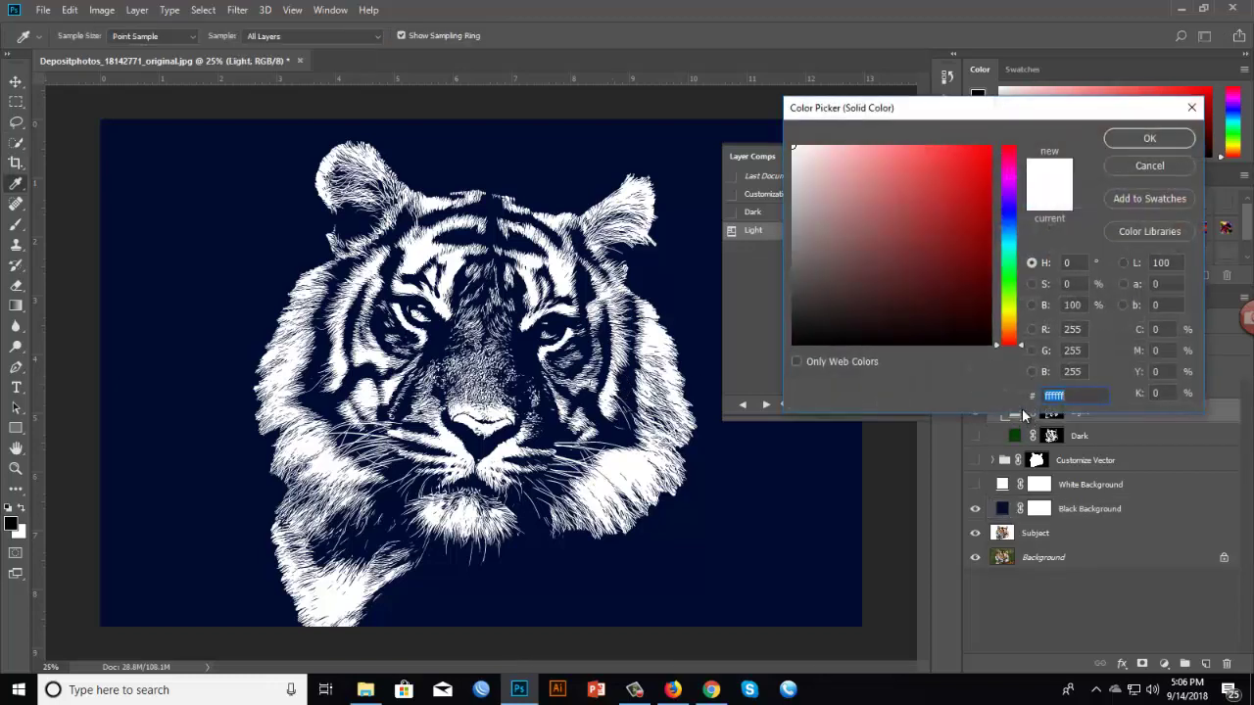
mouse_move(984, 163)
mouse_down()
mouse_move(868, 155)
mouse_move(941, 147)
mouse_up()
drag(1011, 223, 1025, 318)
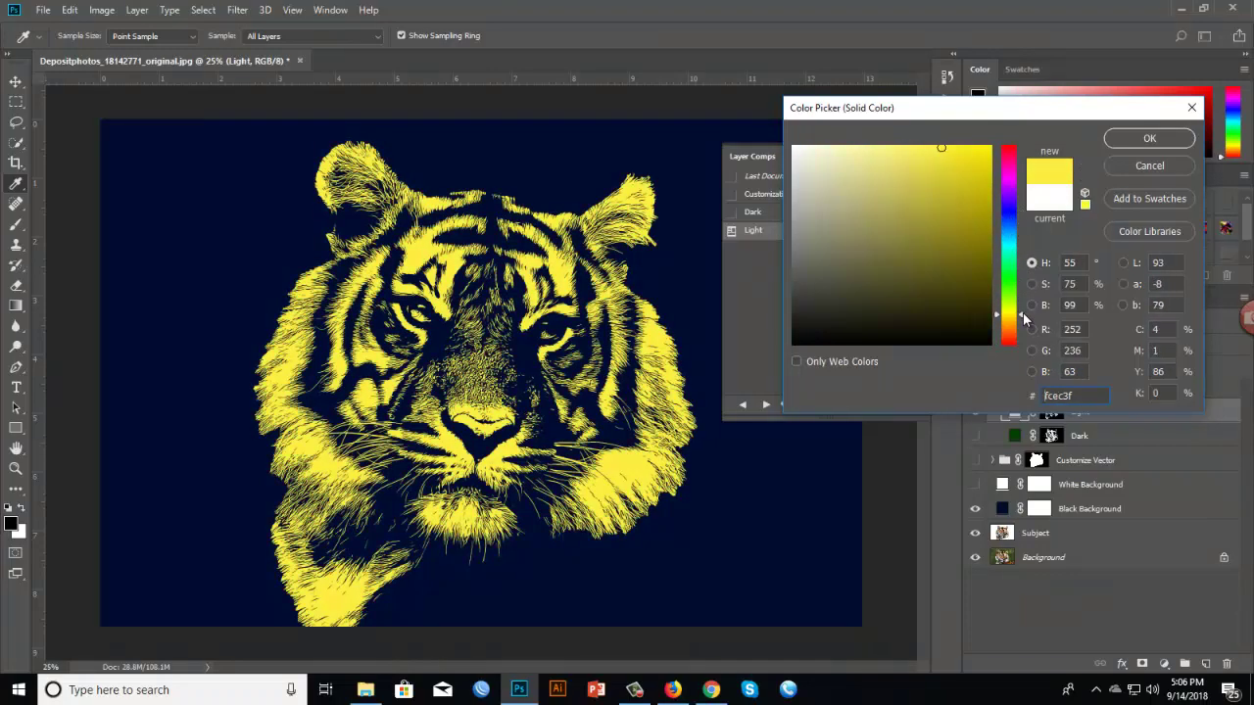
click(1143, 166)
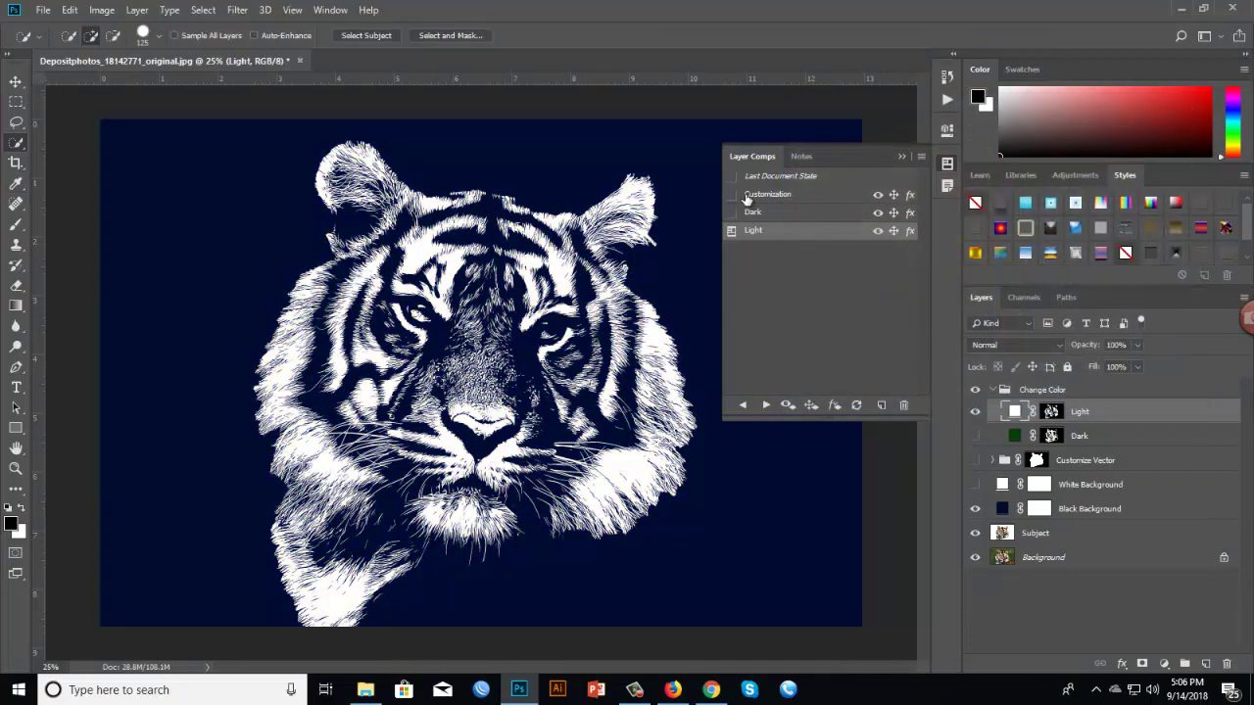
click(733, 195)
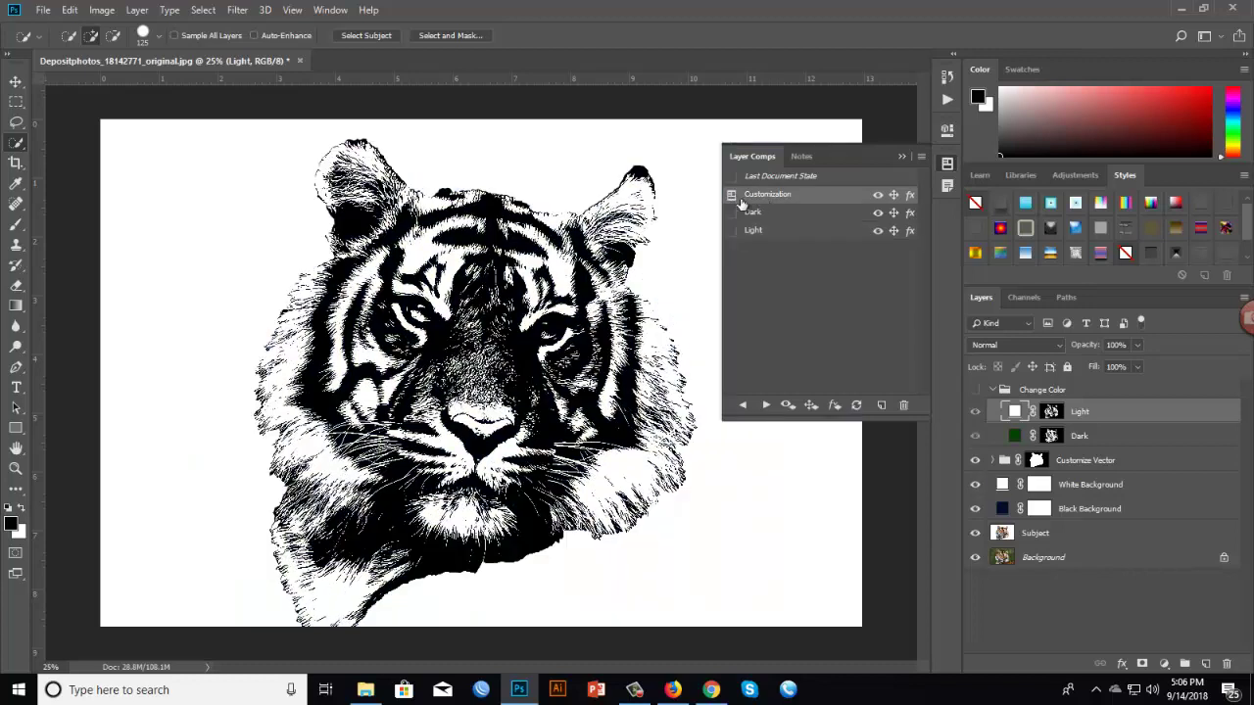
In the Customize Vector group, set the Threshold level to 127
click(993, 391)
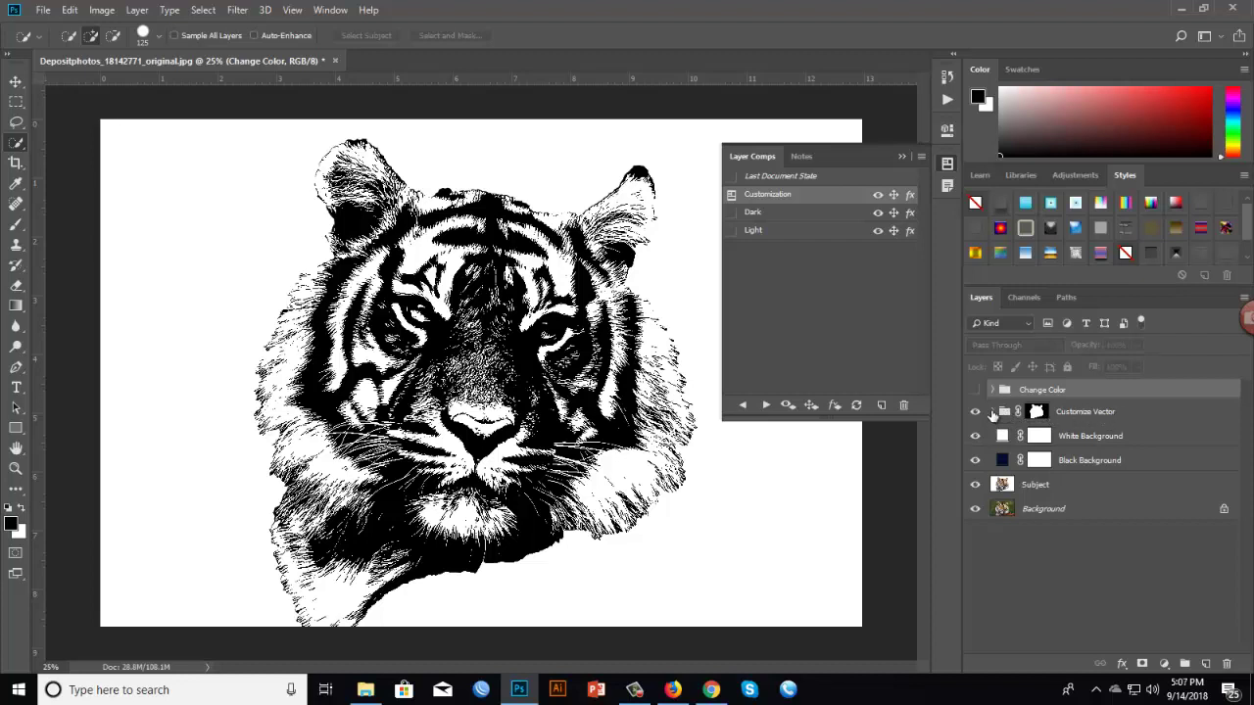
click(992, 412)
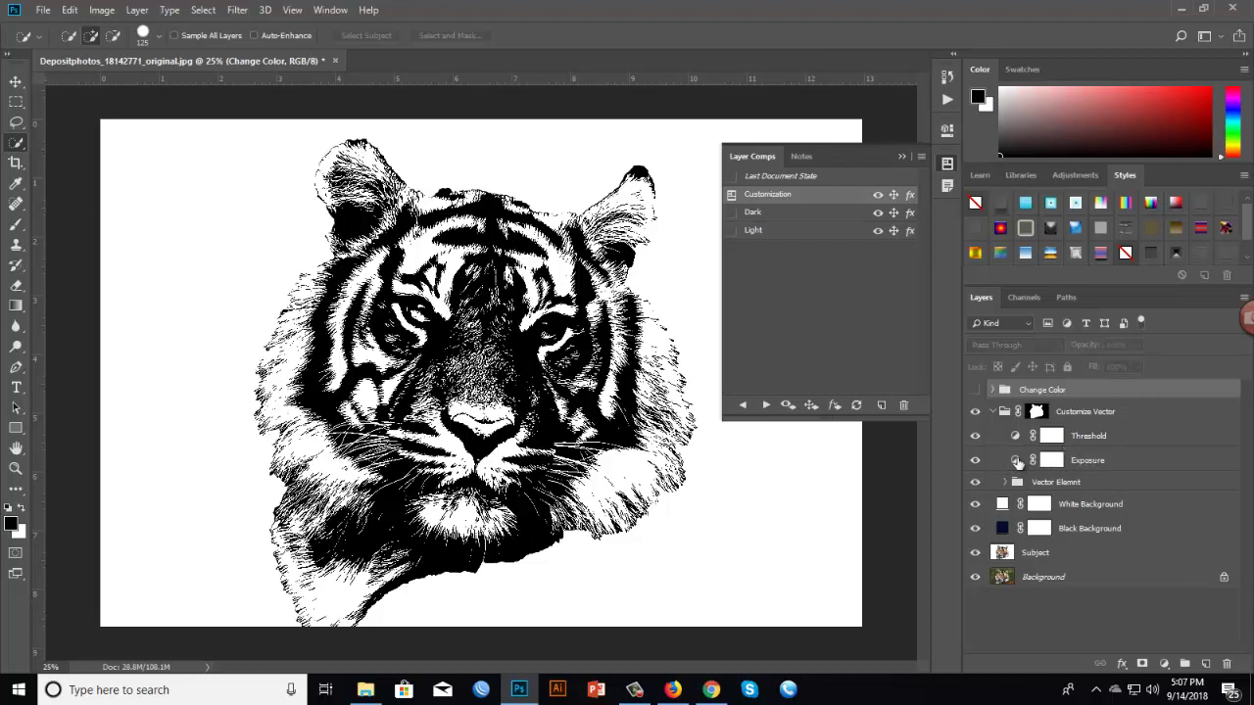
click(1016, 440)
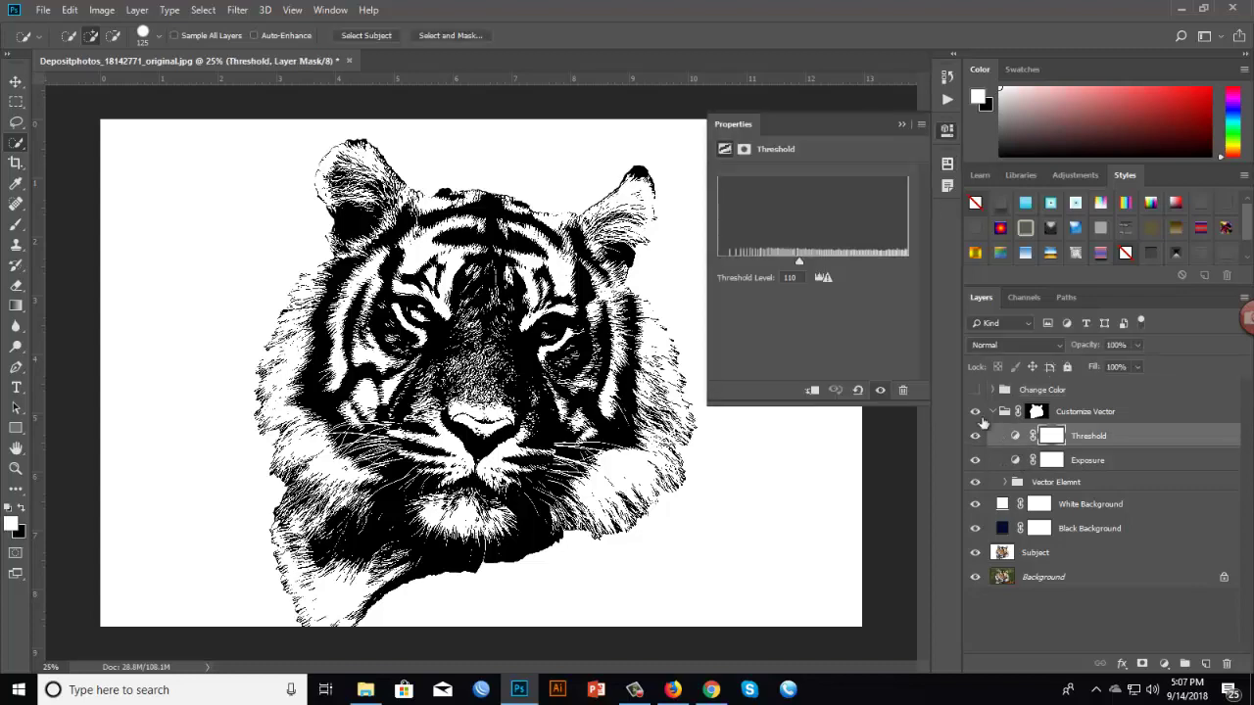
mouse_move(800, 265)
mouse_down()
mouse_move(819, 265)
mouse_move(770, 263)
mouse_move(815, 262)
mouse_move(786, 262)
mouse_up()
click(901, 125)
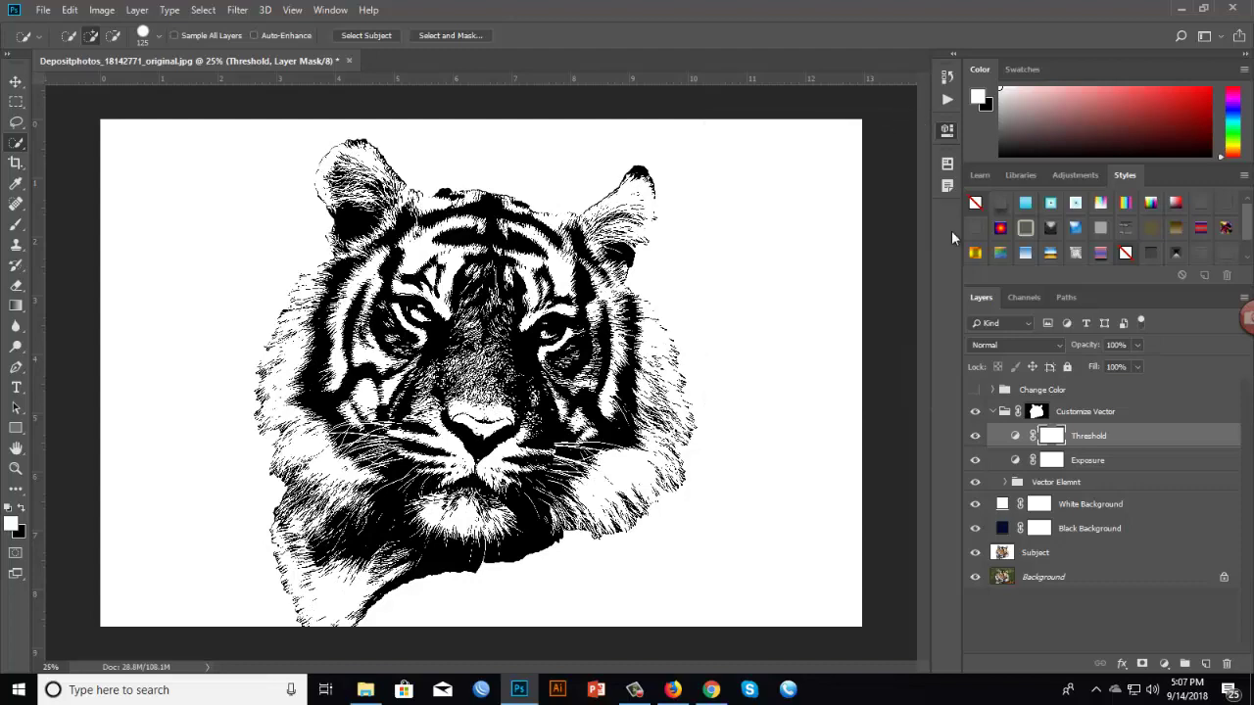
Set the Exposure adjustment to +1.44 exposure, -0.1792 offset and 1.11 gamma
double_click(1014, 461)
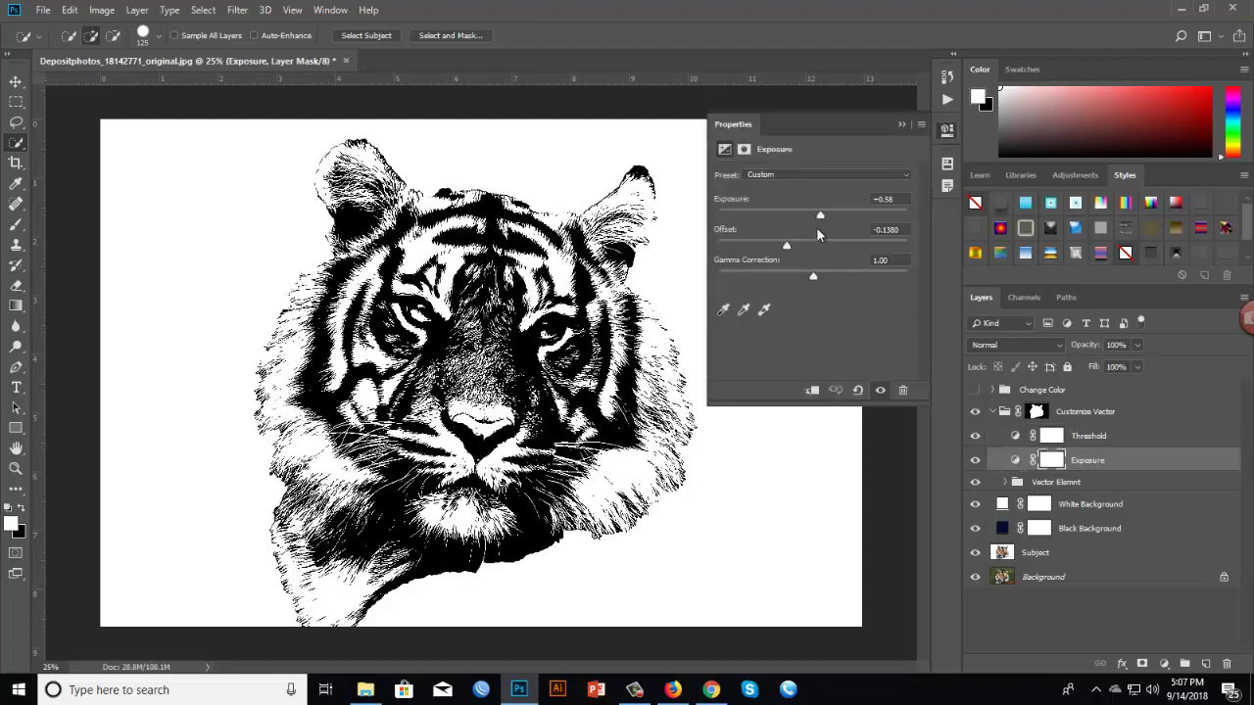
drag(820, 217, 806, 278)
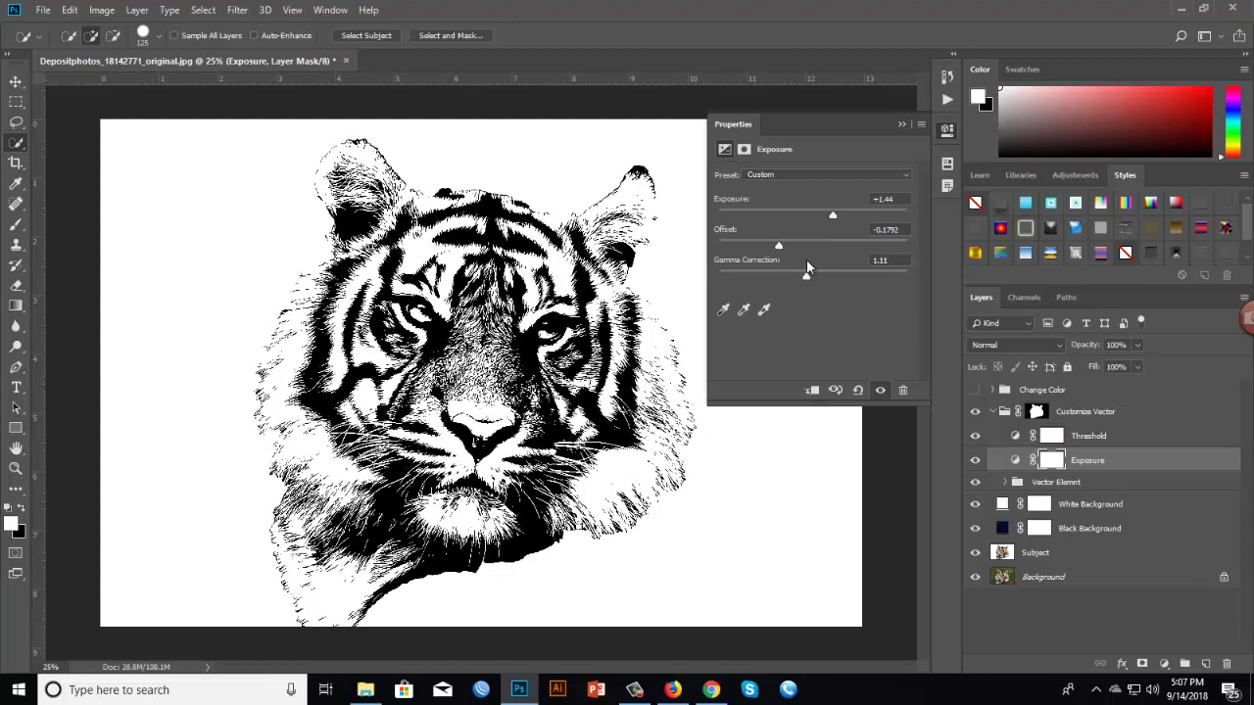
click(901, 127)
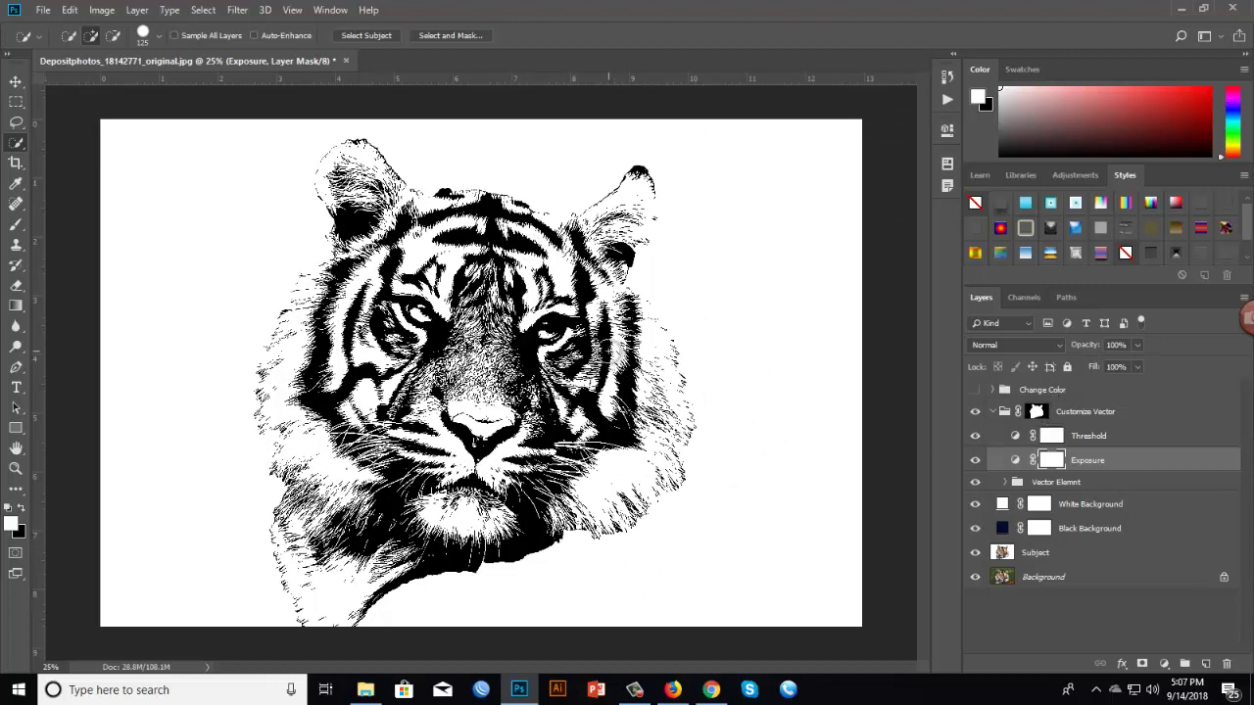
Launch Illustrator, dismiss the notices, close the face document without saving, and minimize Illustrator
click(571, 690)
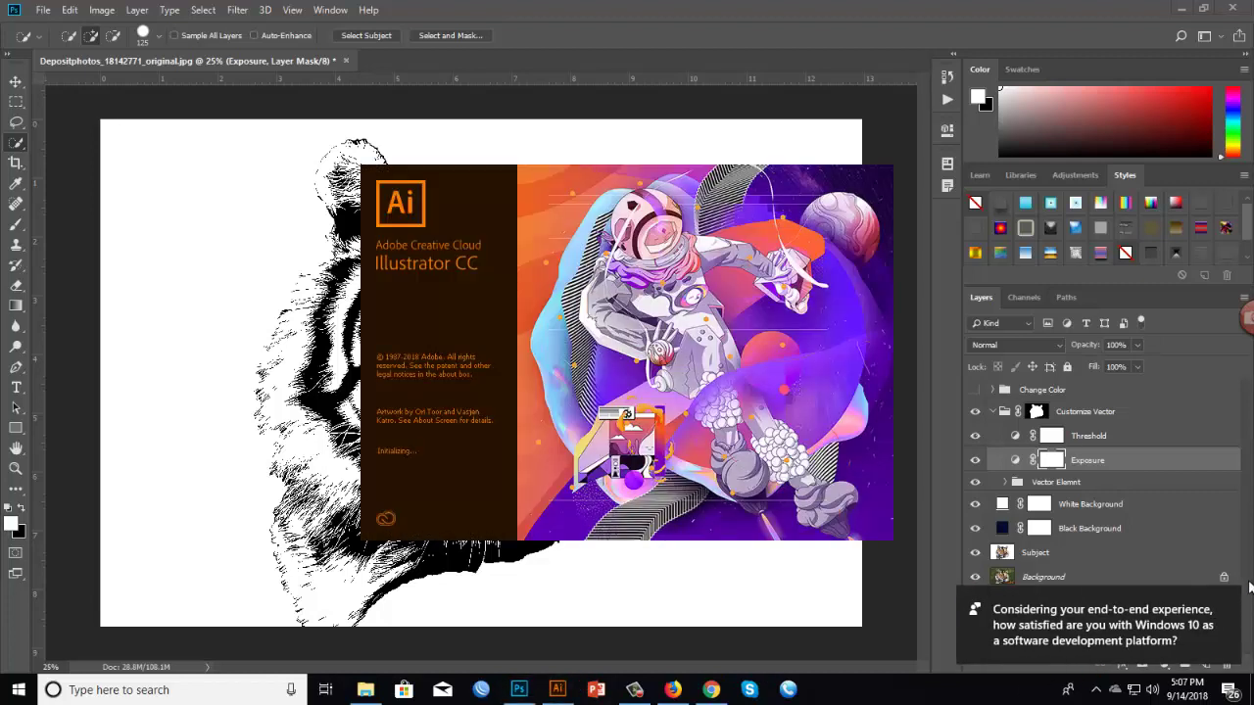
click(1221, 603)
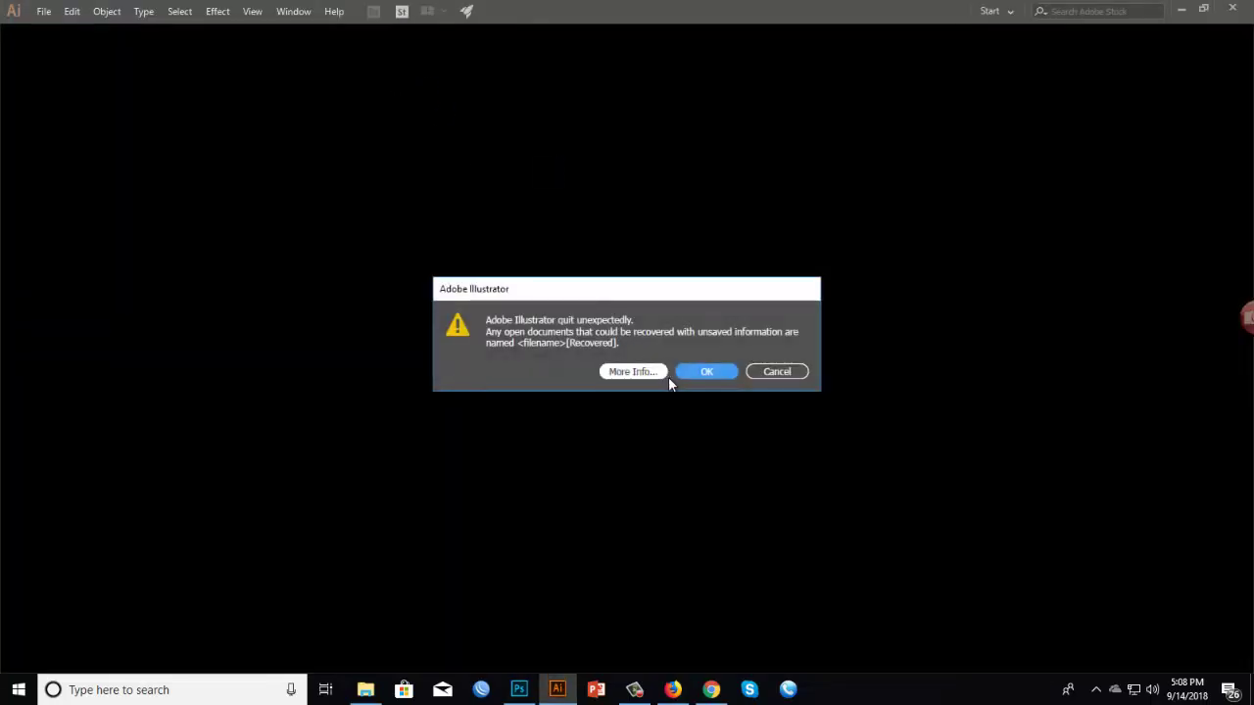
click(725, 369)
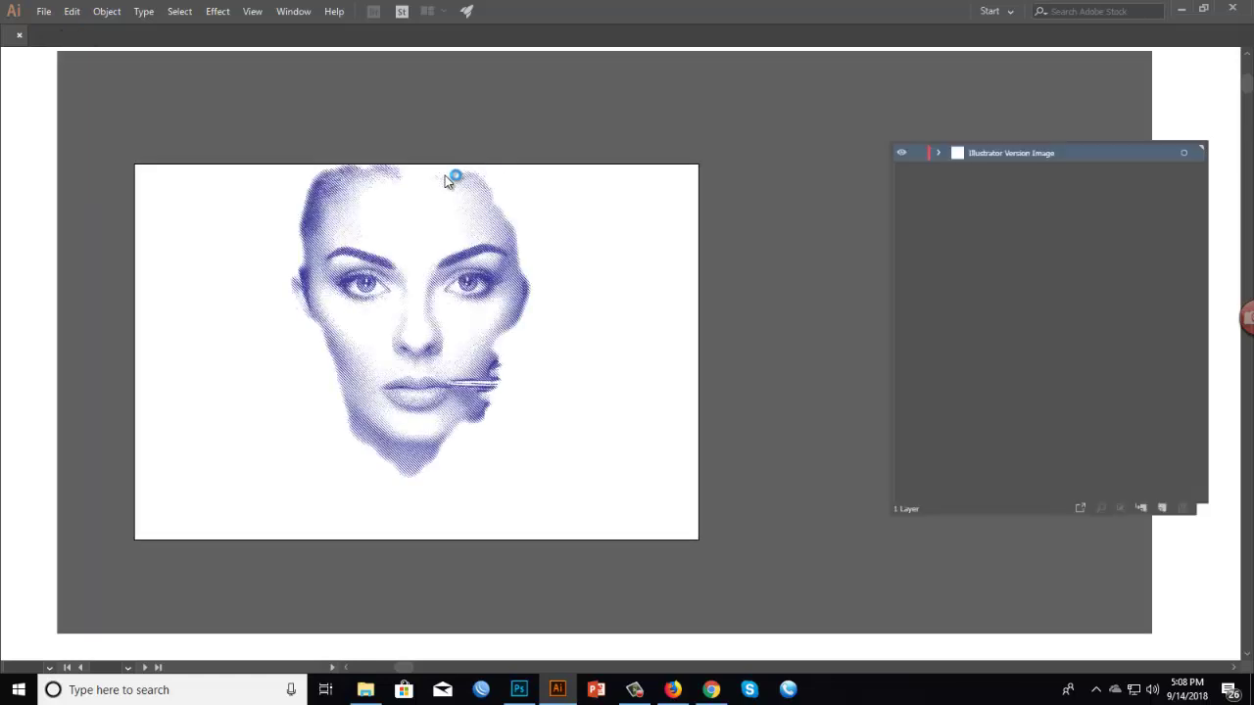
click(350, 62)
click(723, 370)
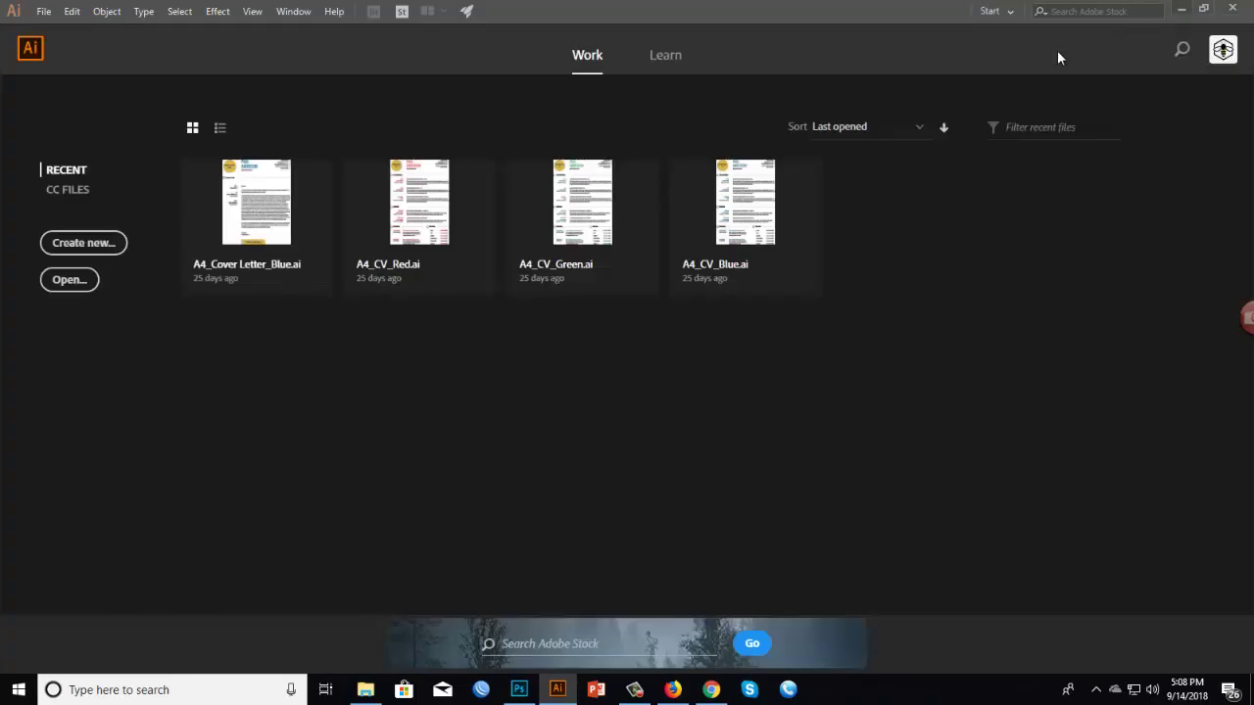
click(1182, 8)
Minimize Photoshop and File Explorer, then select the Version1 and Version2 desktop files
click(1181, 9)
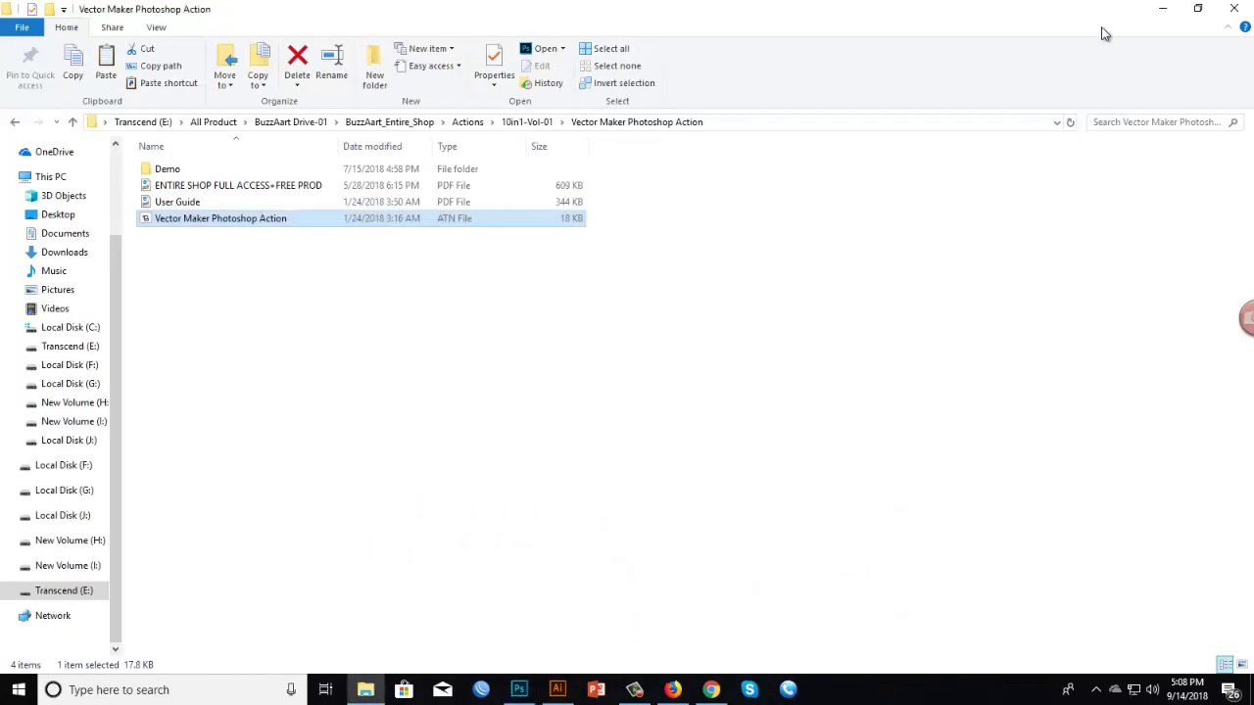
click(1144, 10)
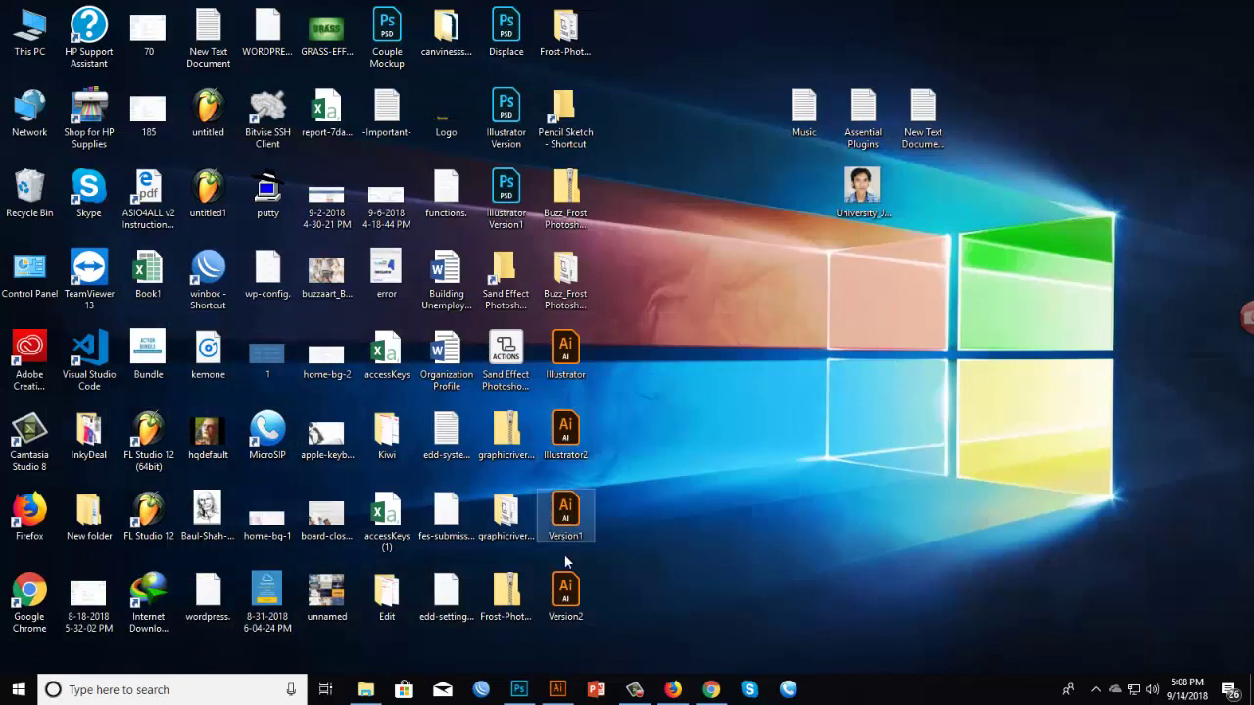
drag(607, 521, 557, 618)
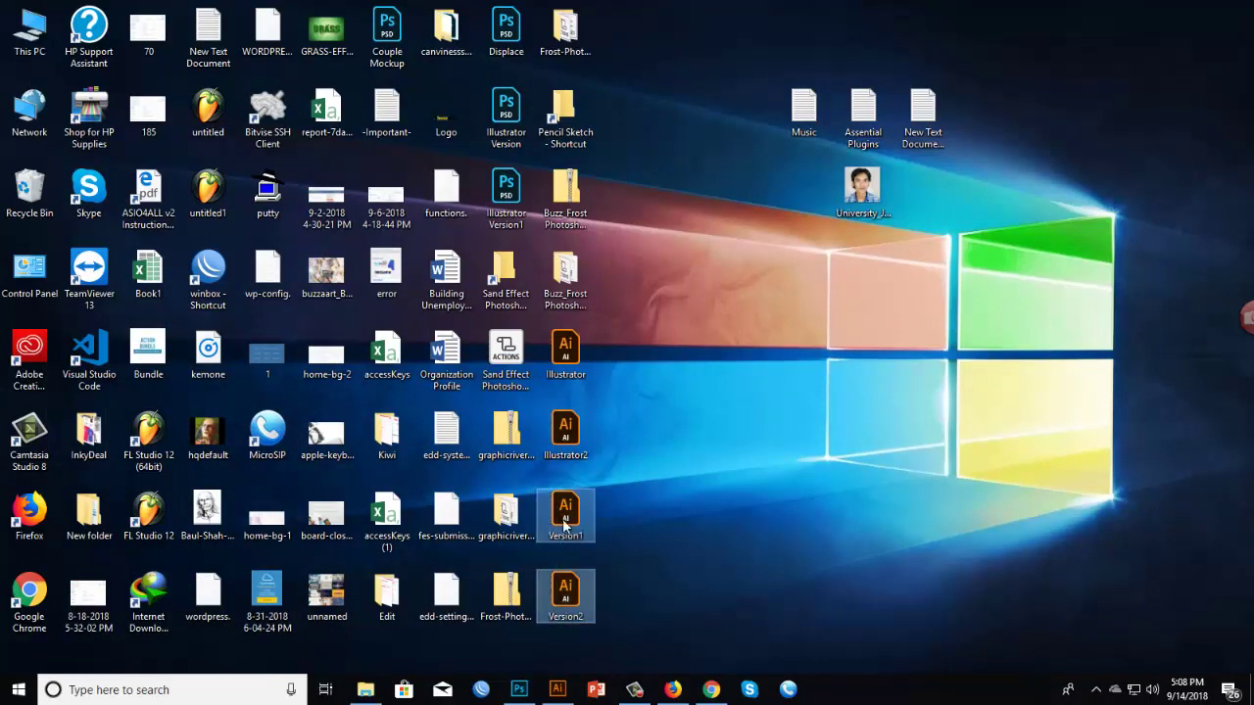